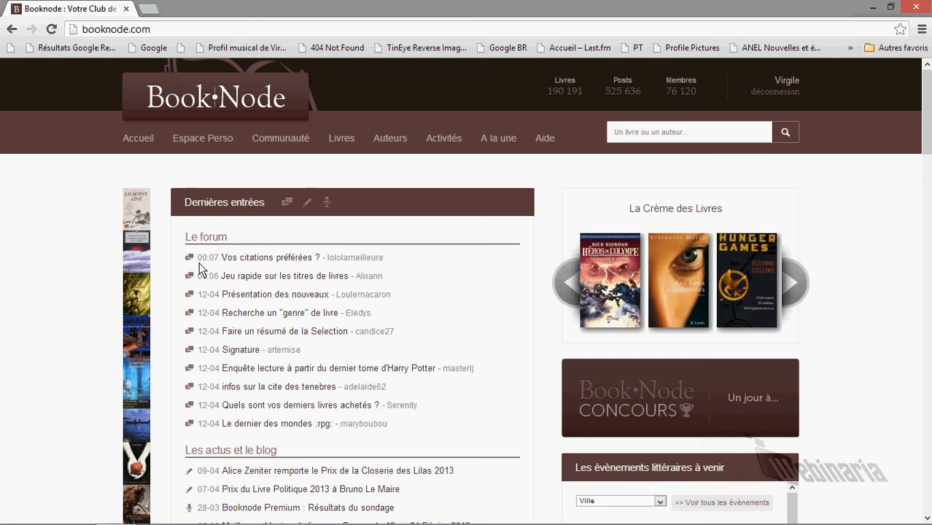
- Open the 3D library creation space from the premium section of the personal profile
mouse_move(200, 142)
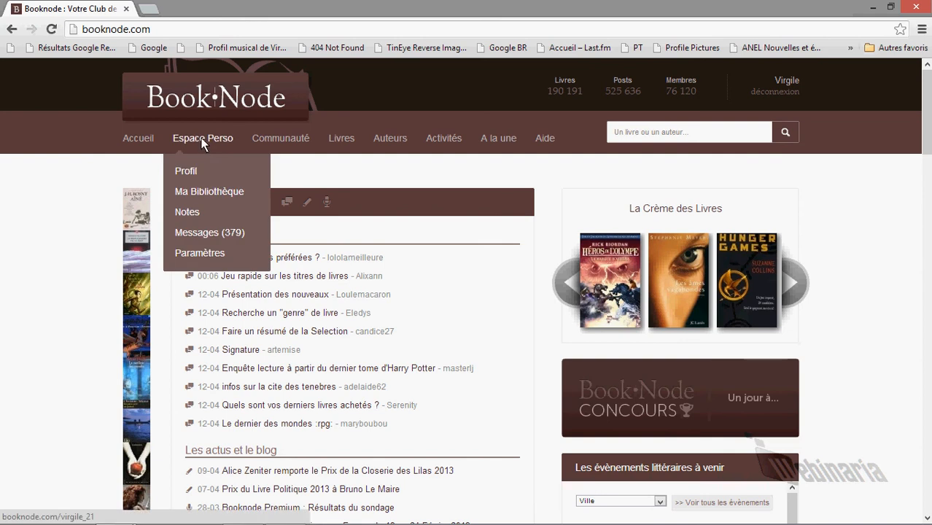
left_click(203, 141)
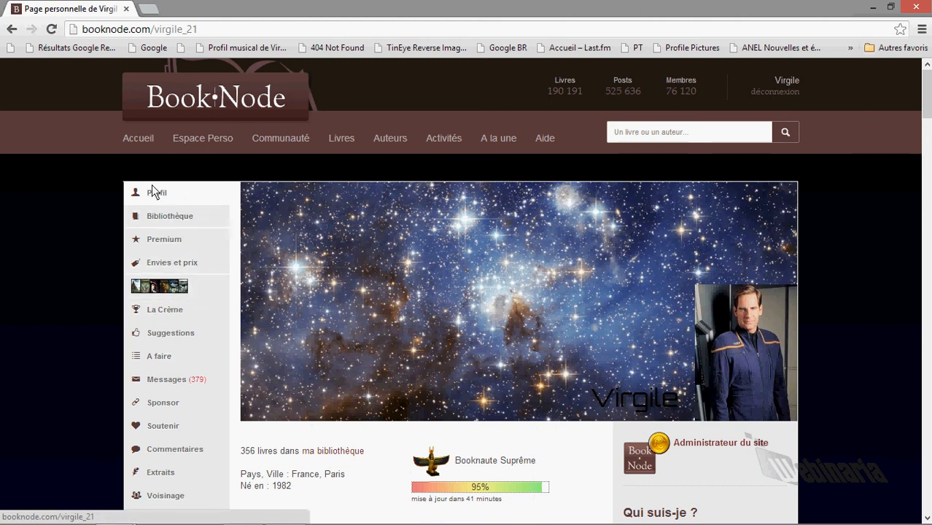
left_click(153, 243)
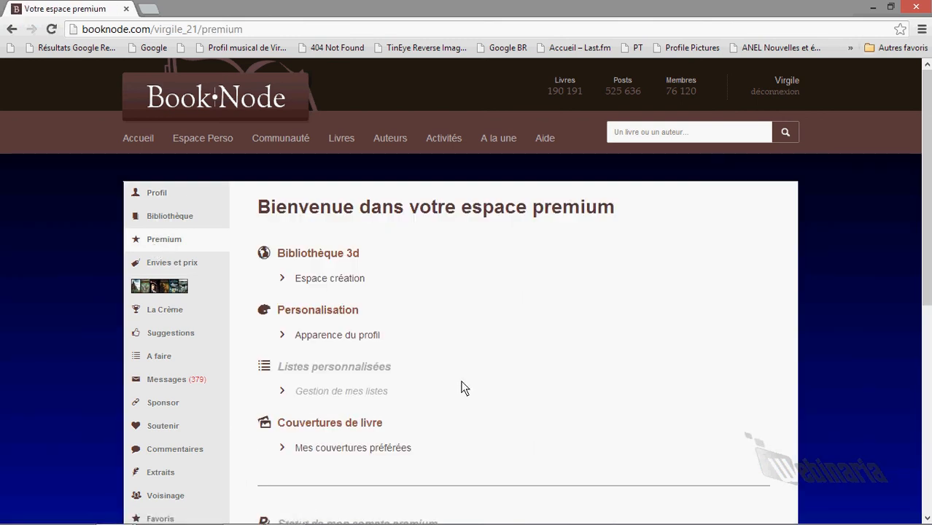
left_click(328, 276)
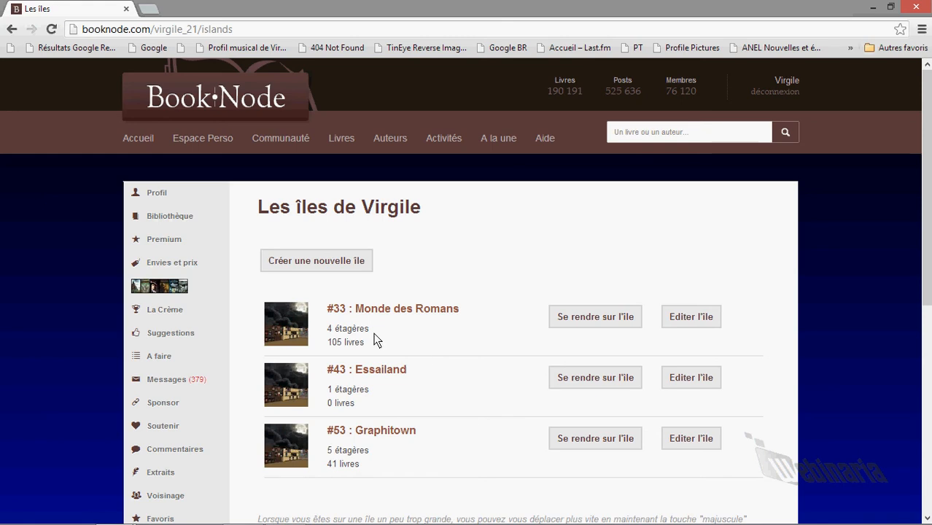
- Create a new island named "Bandes Dessinées"
left_click(323, 263)
type("B")
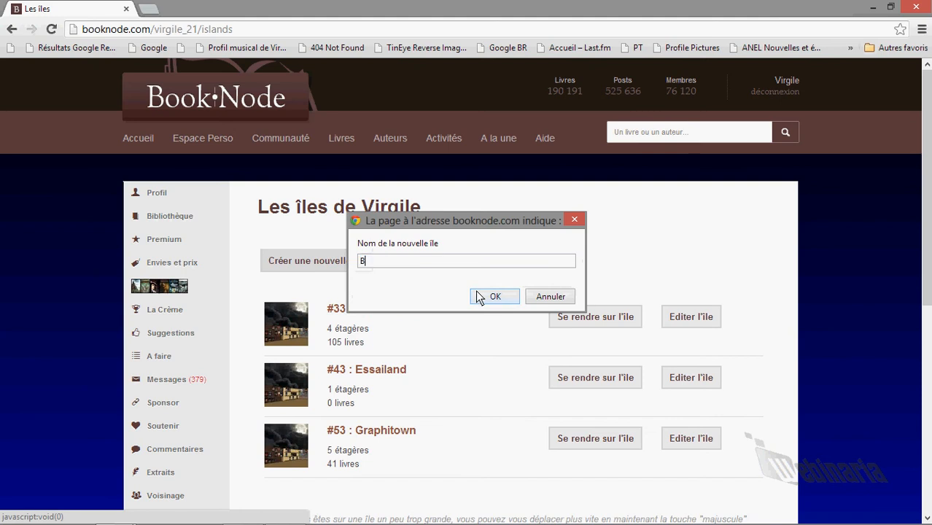
type("andes Dessinées")
left_click(492, 302)
- Visit the Bandes Dessinées island in a separate browser tab and switch to its 3D view
scroll(415, 407, "down", 1)
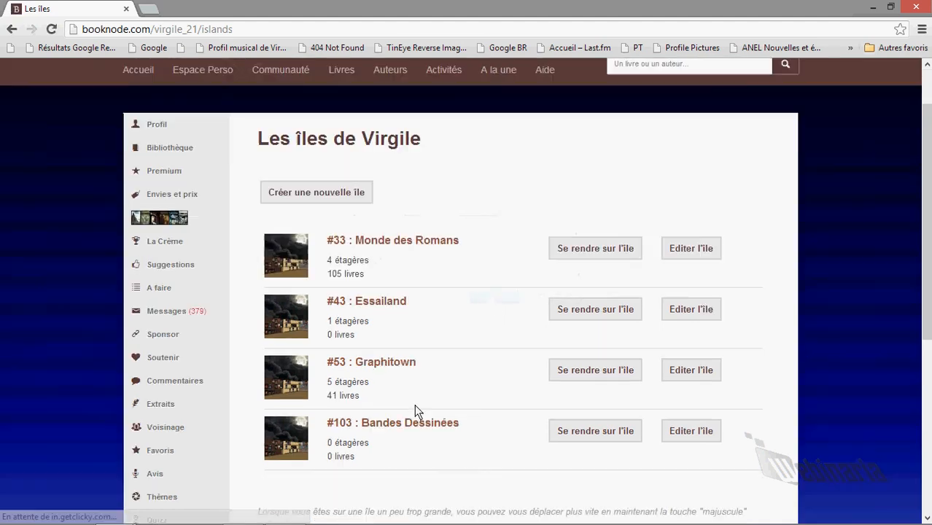
scroll(414, 406, "down", 1)
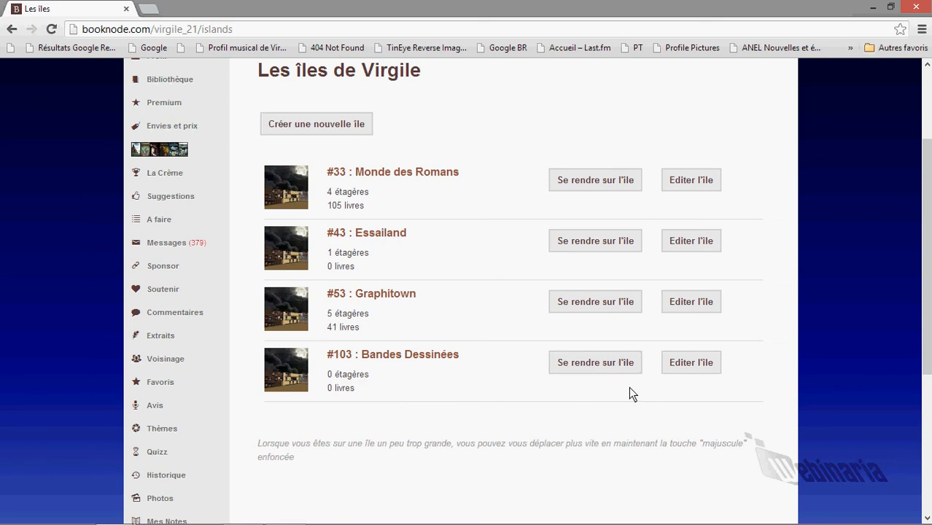
middle_click(563, 363)
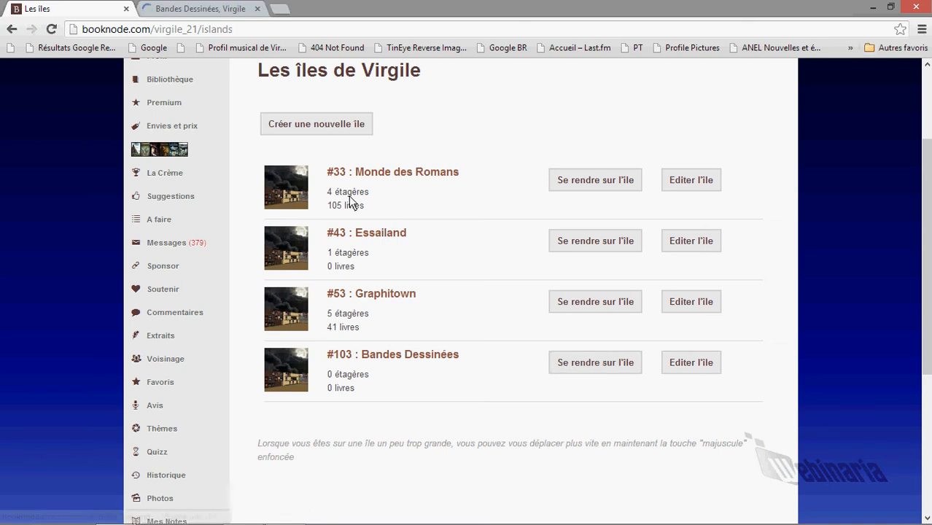
left_click(184, 10)
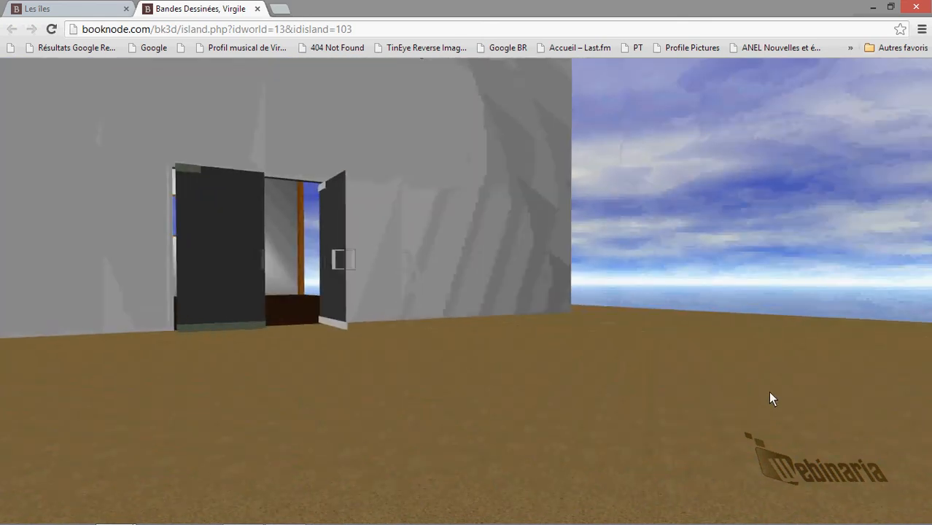
- Walk across the island and through the open door into the building
key("Up")
left_click_drag(37, 407, 274, 407)
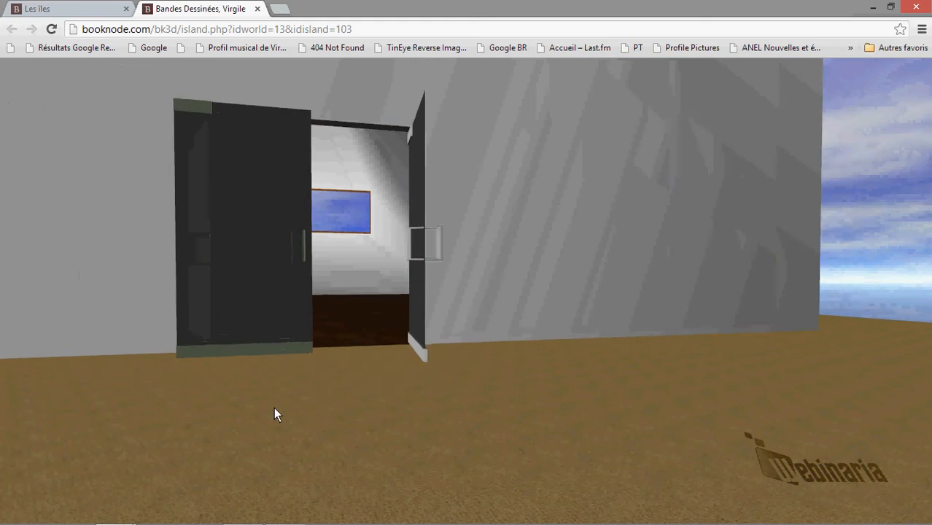
key("Up")
left_click_drag(55, 409, 319, 395)
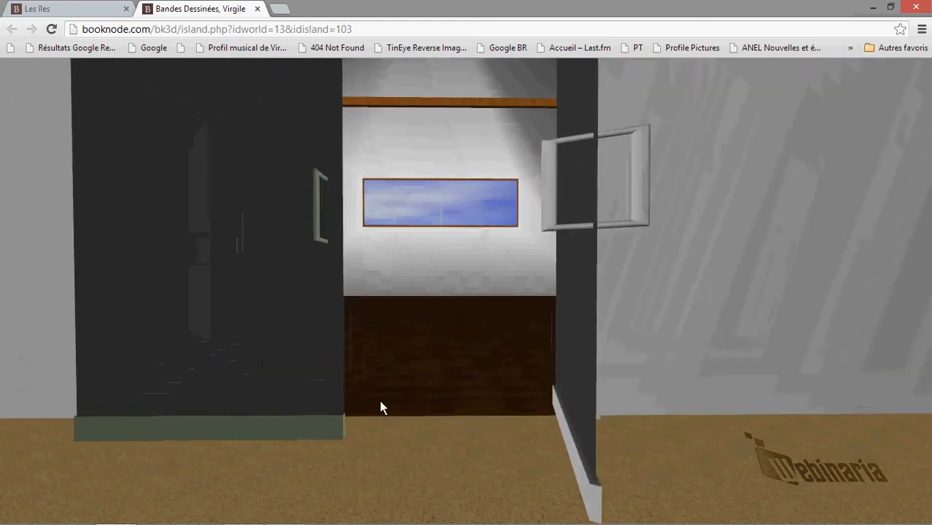
key("Up")
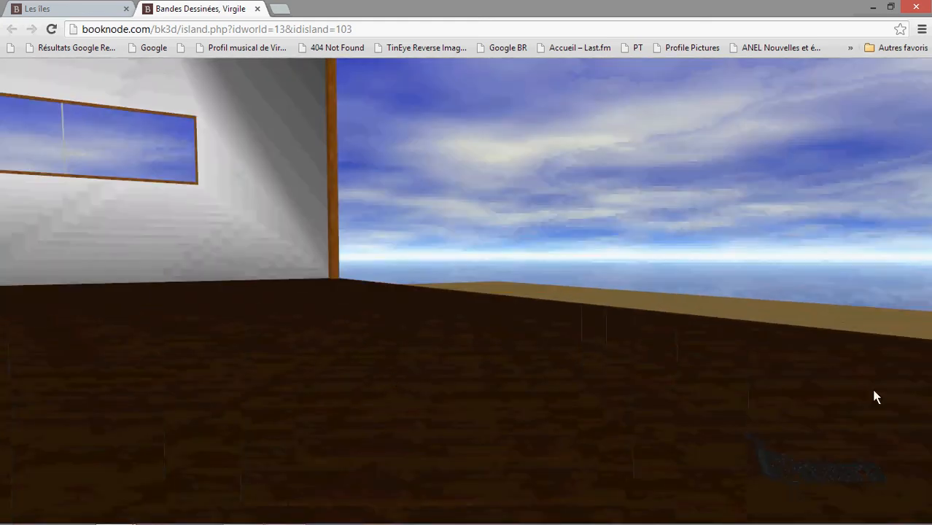
- Move around inside the building, examining its walls, windows, floor and entrance from several directions
left_click_drag(874, 389, 2, 301)
key("Up")
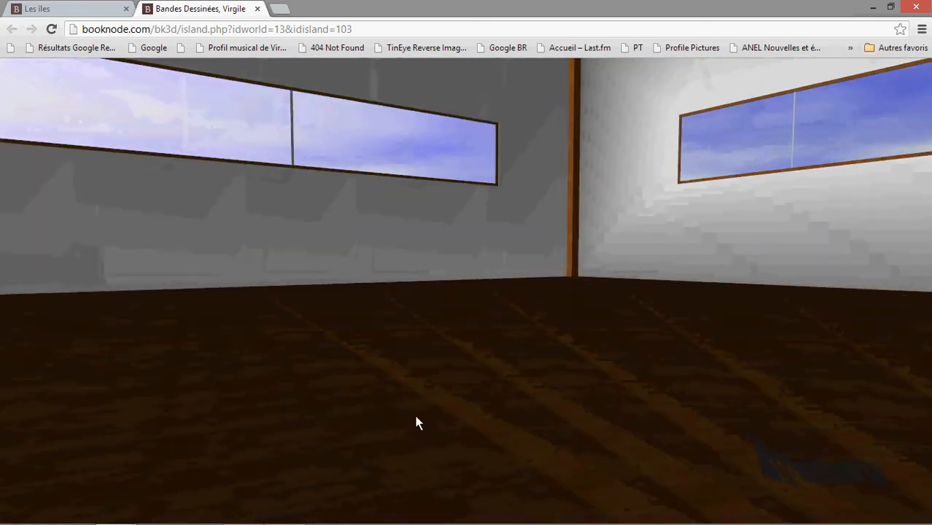
key("Down")
key("Down")
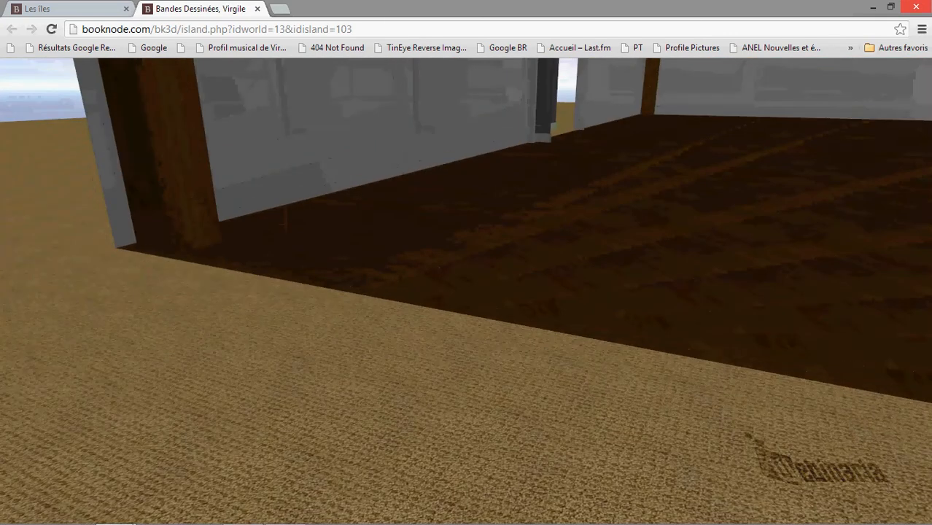
key("Up")
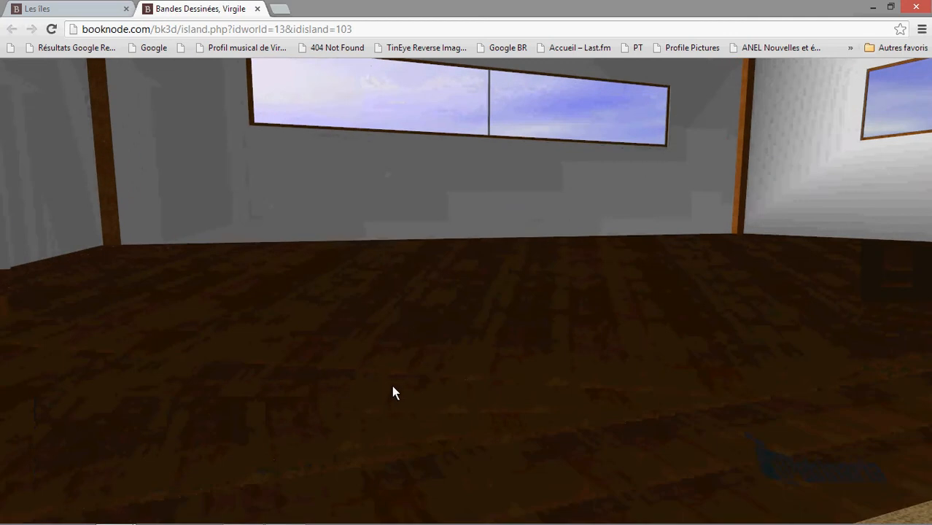
key("Up")
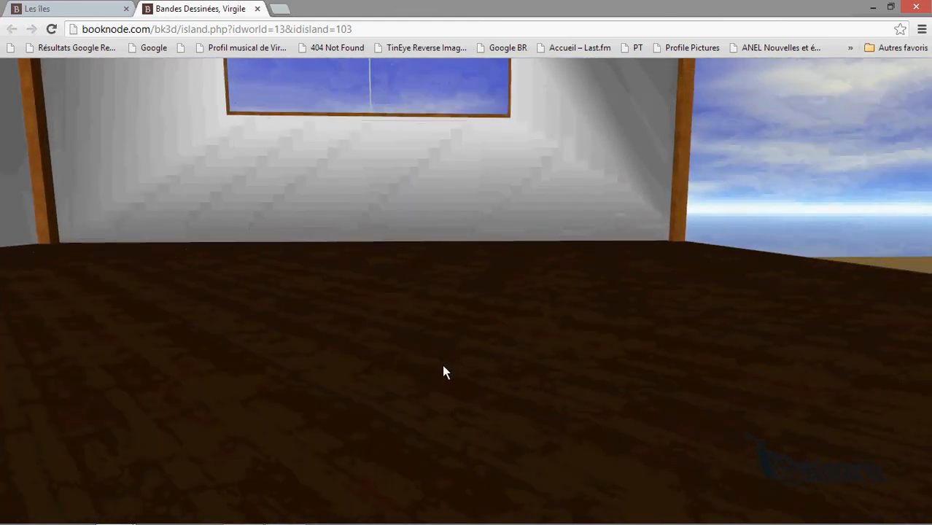
key("Up")
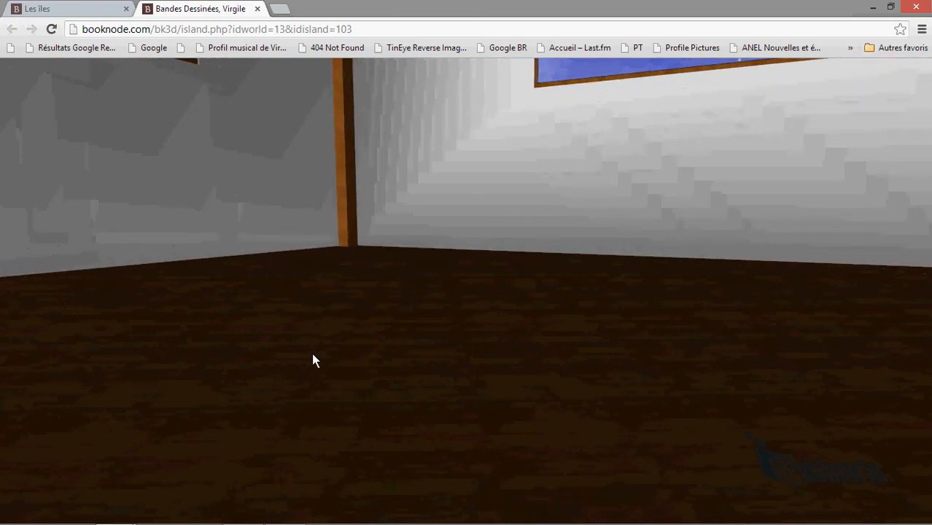
key("Up")
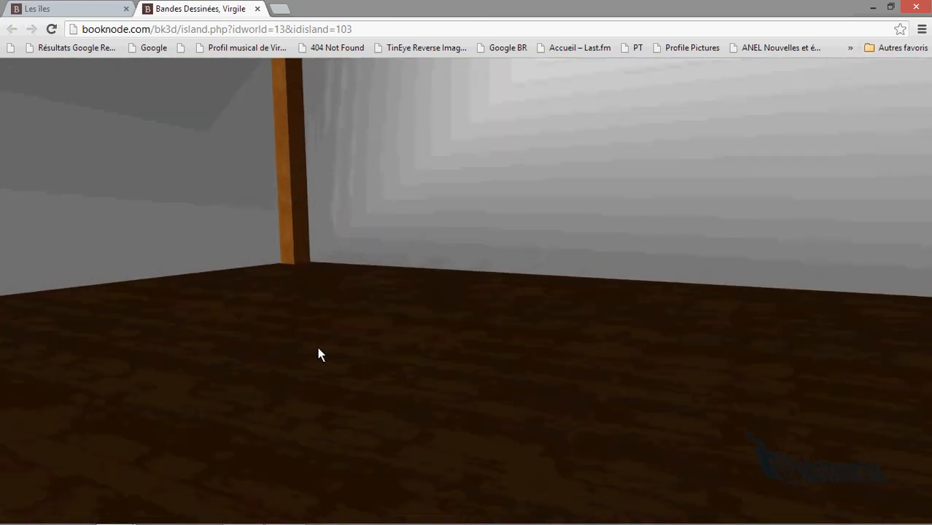
key("Down")
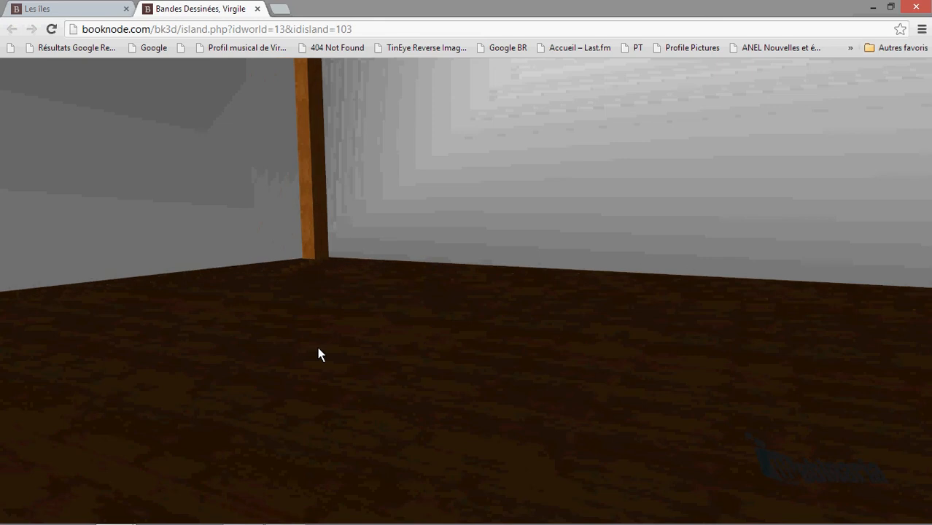
key("Down")
key("Left")
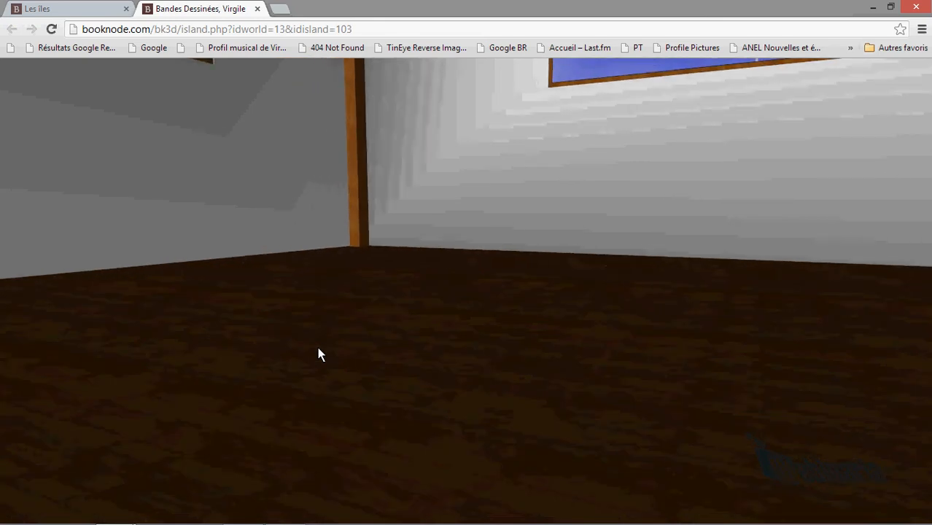
key("Right")
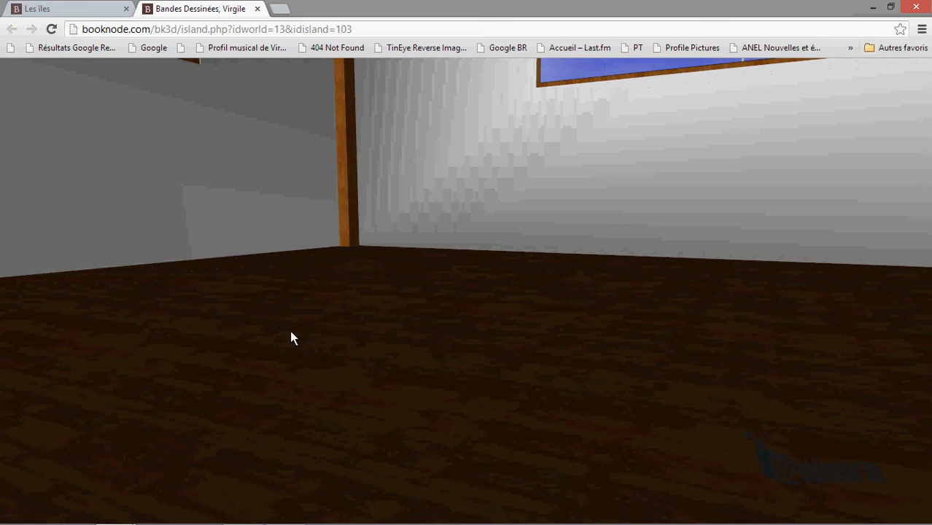
key("Left")
key("Left")
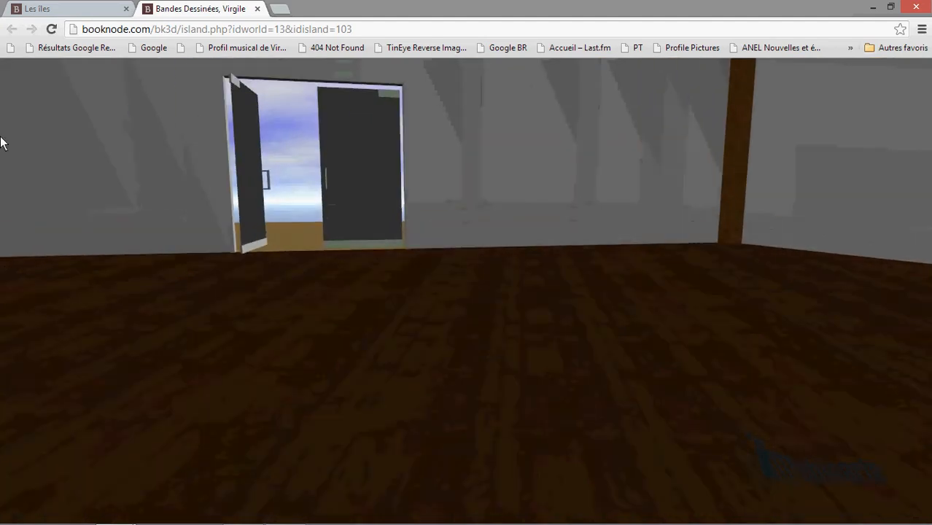
key("Up")
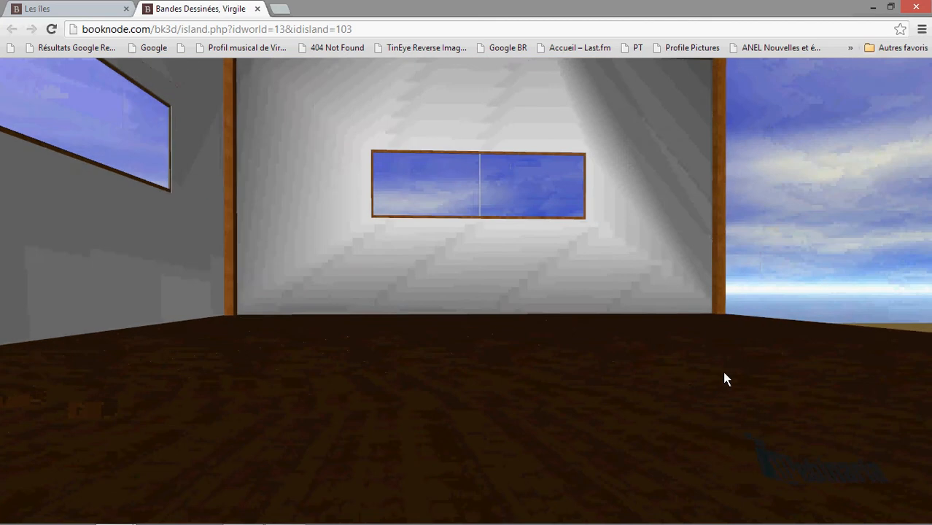
key("Up")
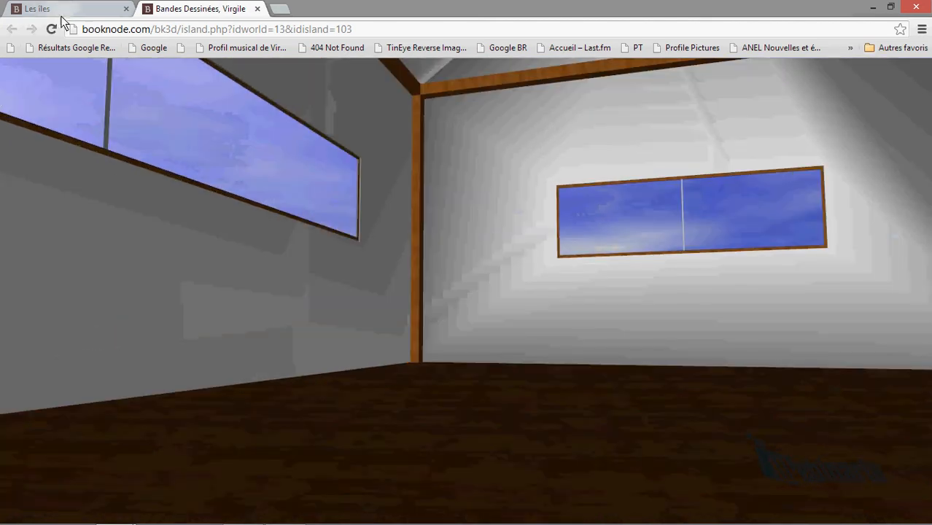
- Return to the island list and open the Bandes Dessinées island in the island editor
left_click(61, 10)
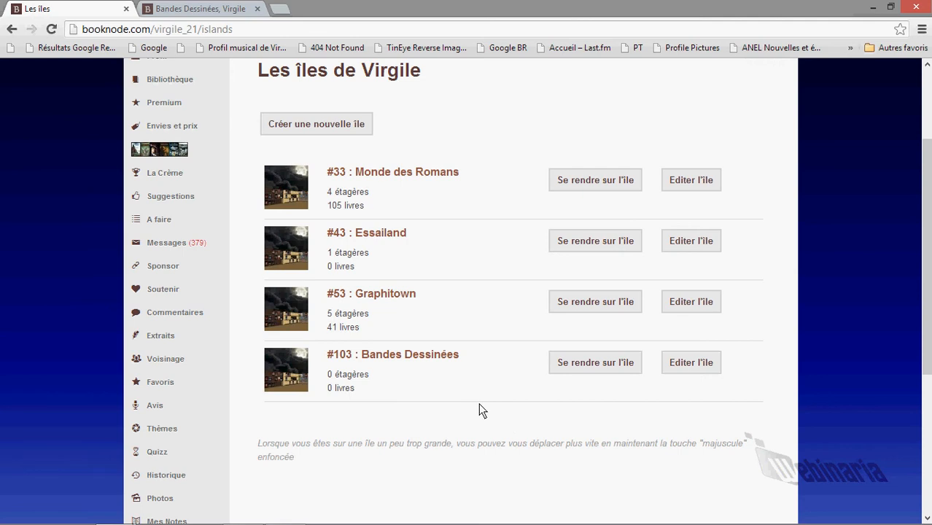
left_click(708, 367)
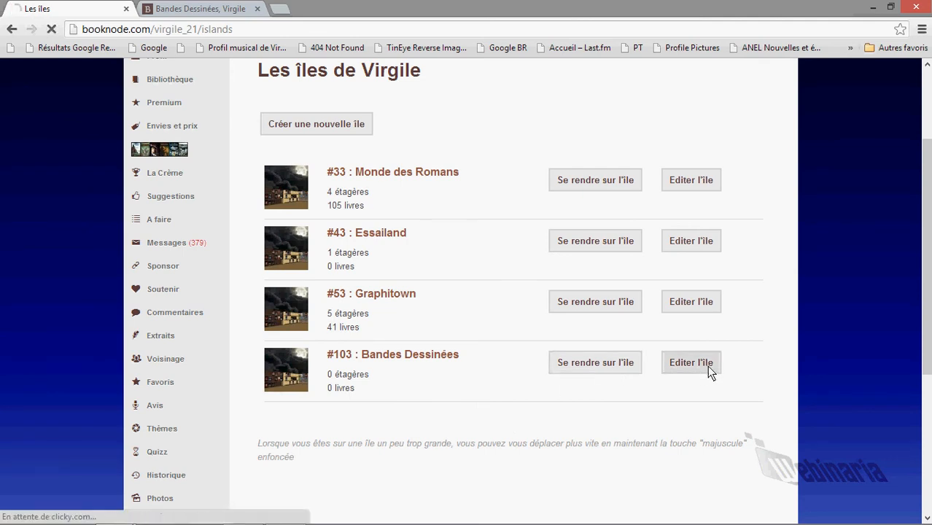
scroll(438, 357, "down", 1)
scroll(393, 343, "down", 2)
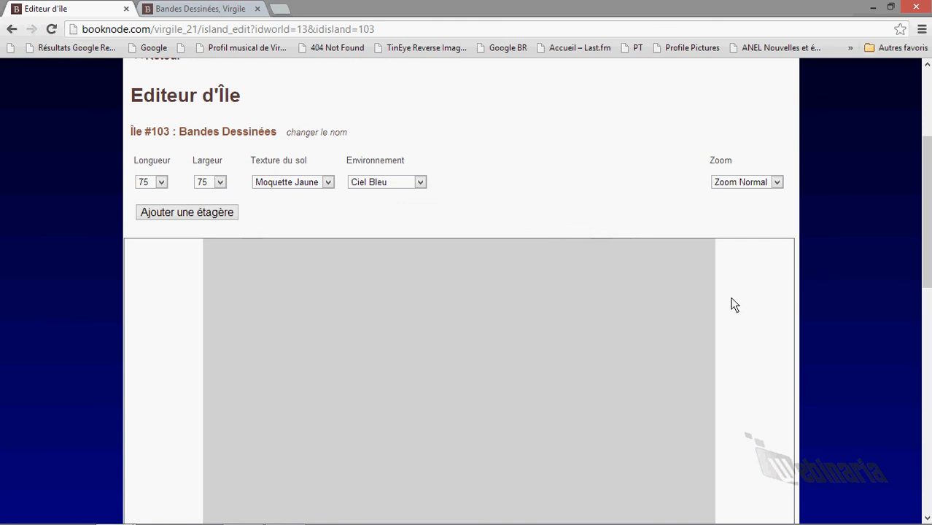
- Set the island's ground texture to Pierre de taille 1 and look over the ground plan
left_click(322, 184)
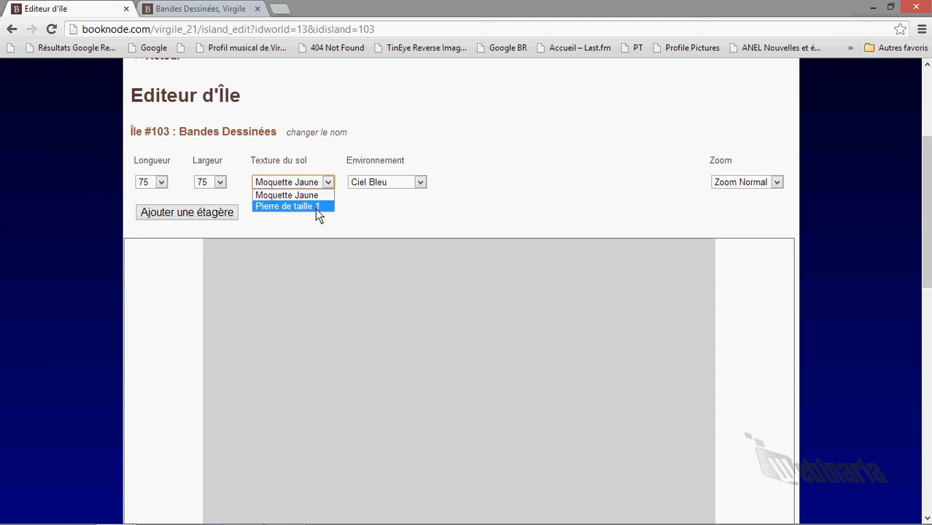
left_click(315, 207)
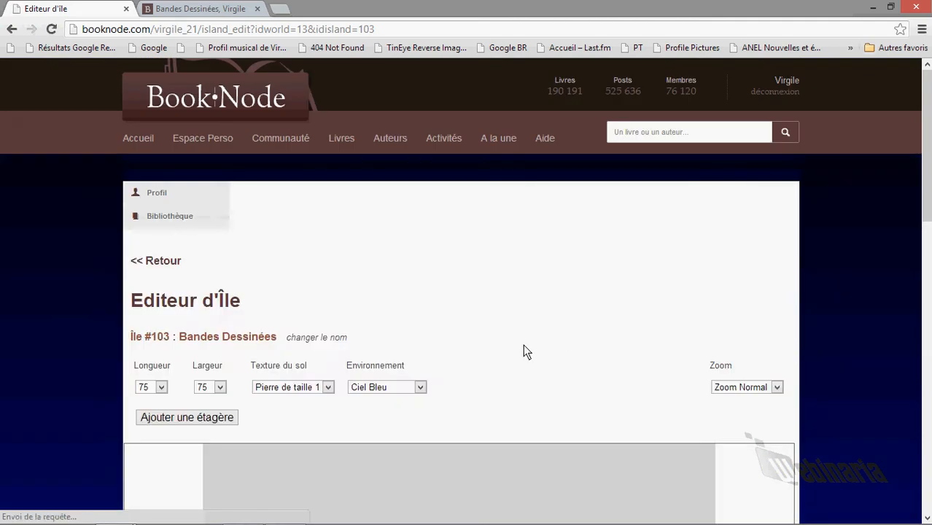
scroll(288, 424, "down", 5)
scroll(288, 424, "up", 8)
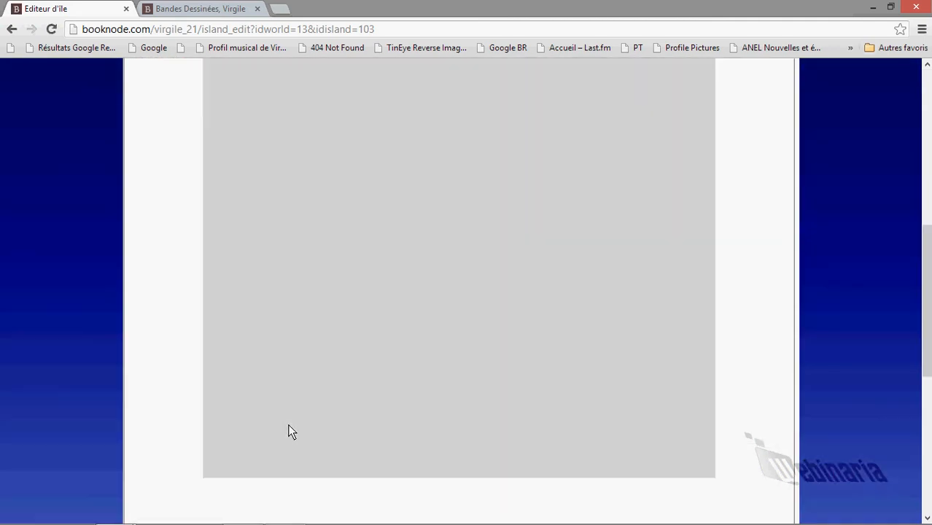
- Reload the island's 3D view and walk towards the building to examine the ground texture
left_click(205, 10)
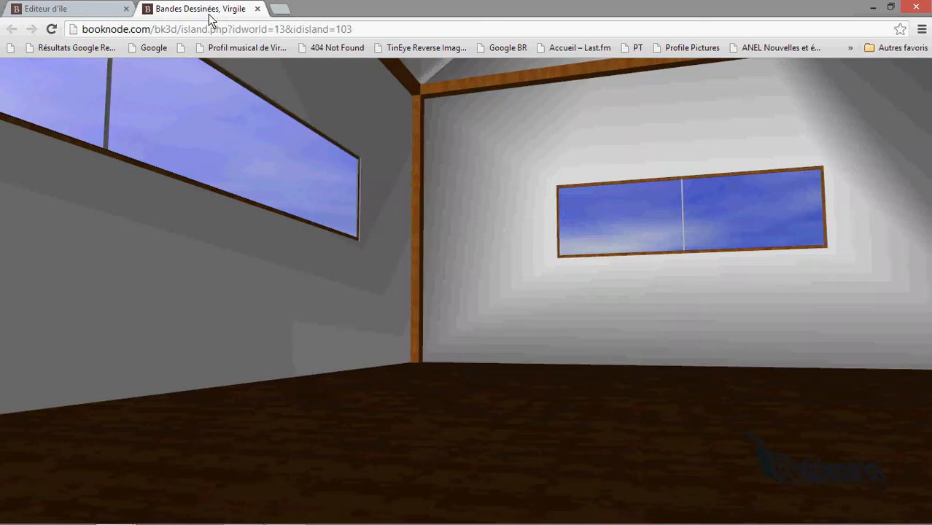
left_click(48, 33)
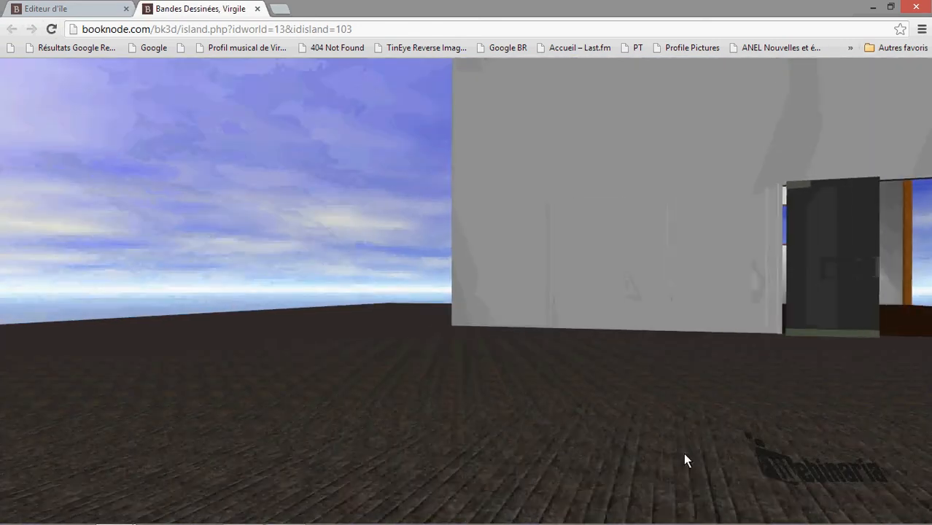
key("Up")
key("Up")
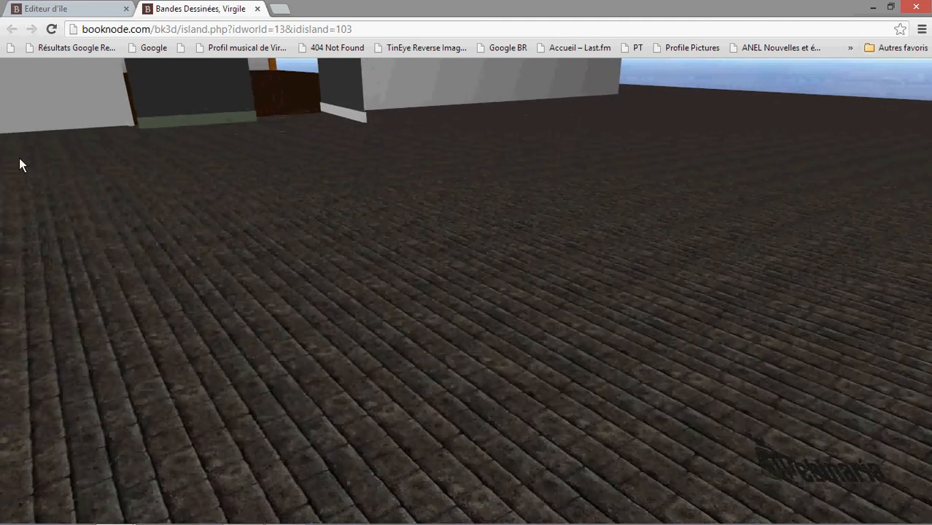
key("Up")
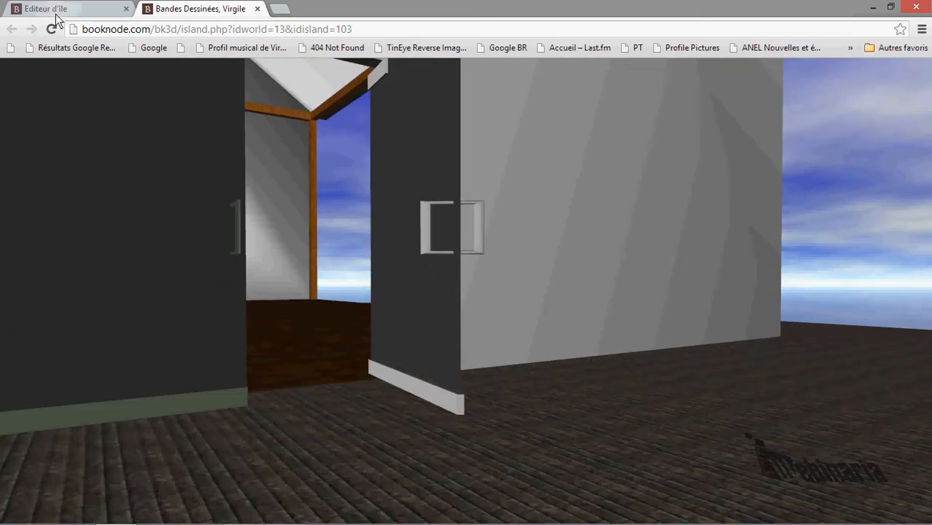
- Return to the island editor and set the island's environment to Nuit Sombre
left_click(57, 15)
left_click(406, 318)
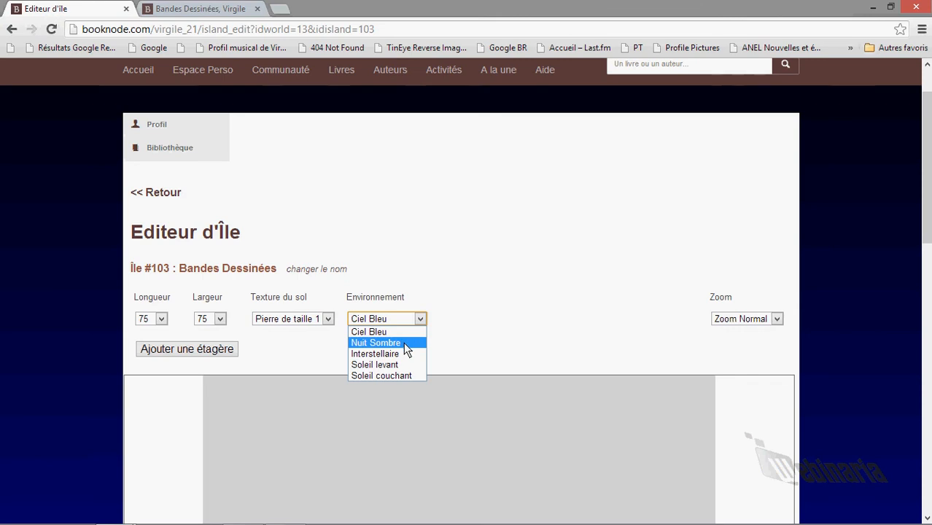
left_click(403, 342)
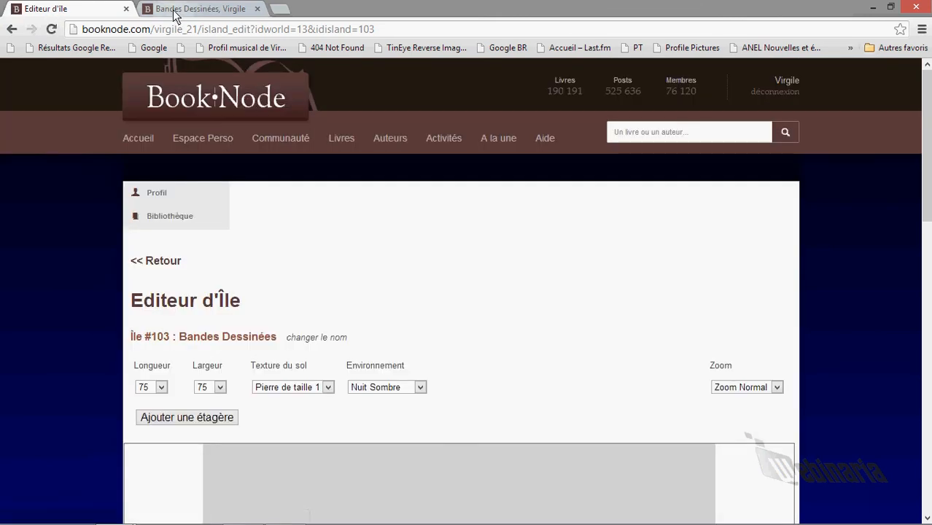
- Reload the island's 3D view and look around to examine the dark sky environment
left_click(196, 9)
left_click(44, 31)
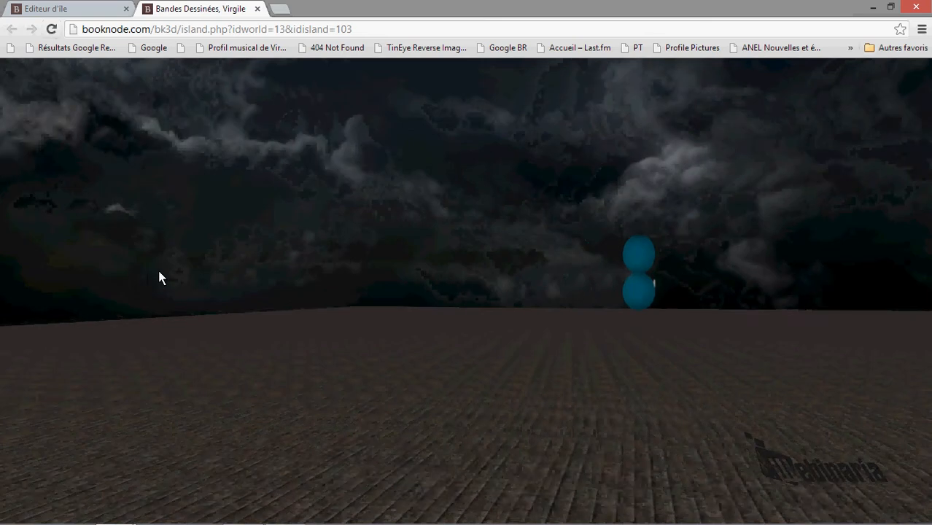
left_click_drag(159, 271, 863, 288)
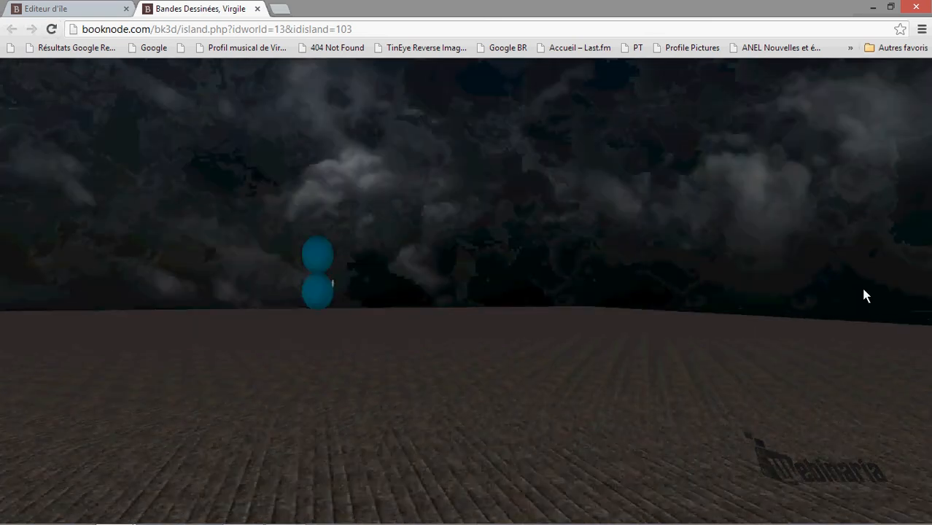
key("Up")
key("Down")
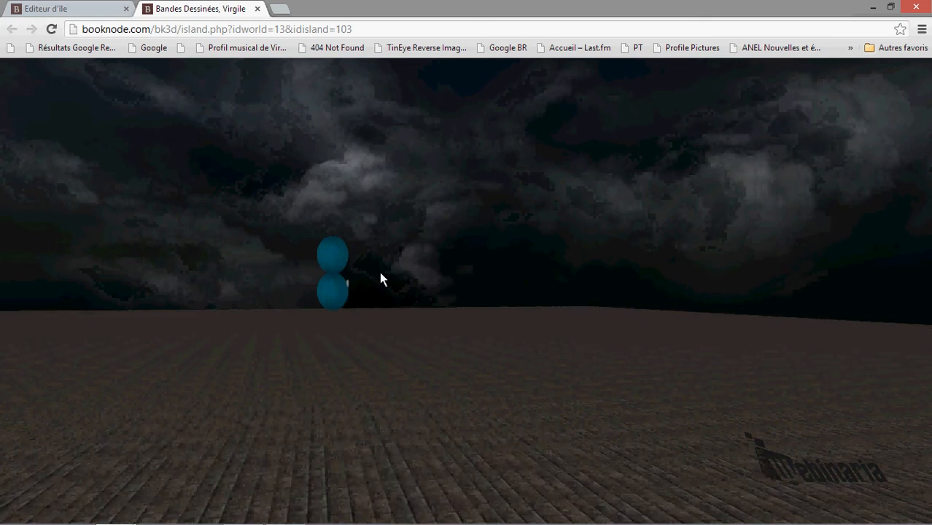
- Set the island's environment back to Ciel Bleu and reload the 3D view to check the sky
left_click(57, 14)
left_click(390, 387)
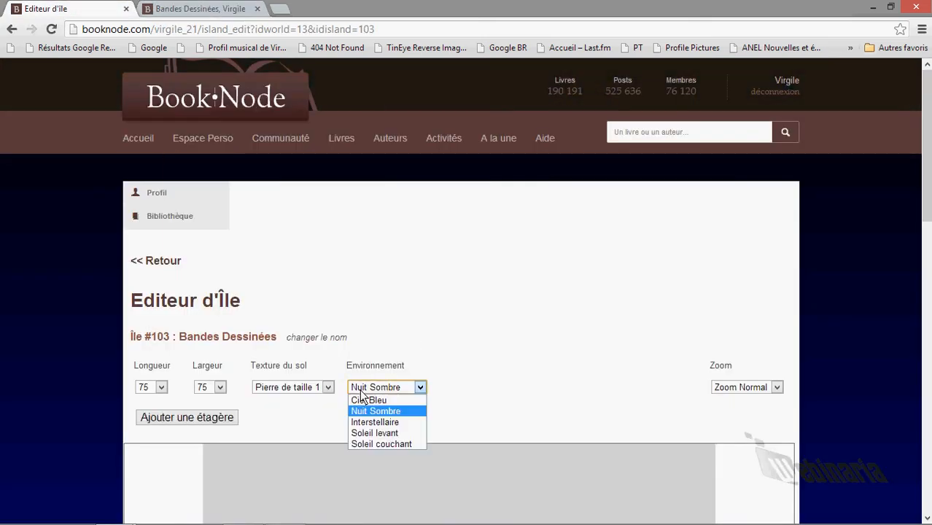
left_click(368, 401)
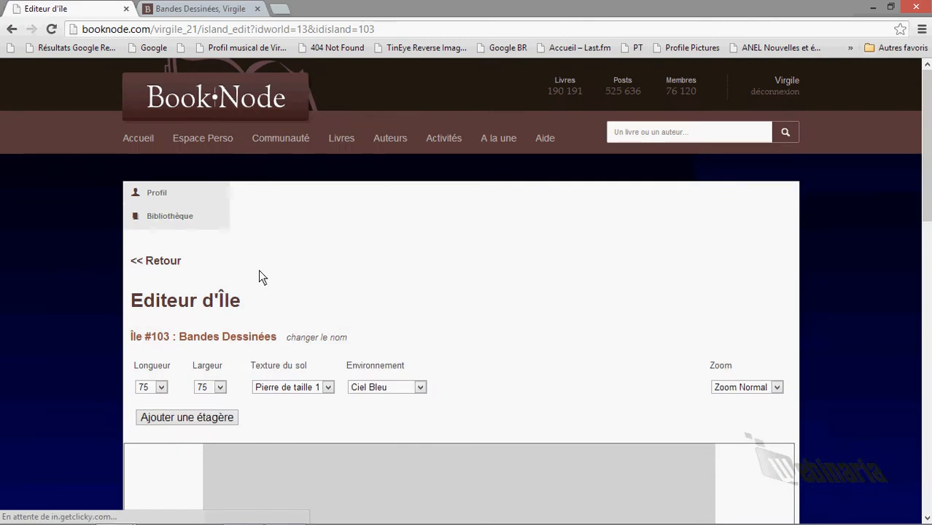
left_click(202, 10)
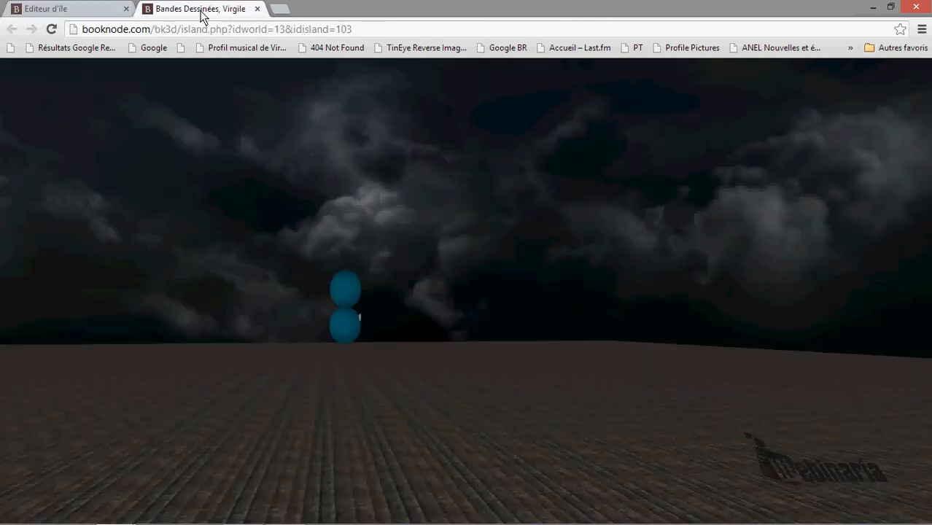
left_click(52, 29)
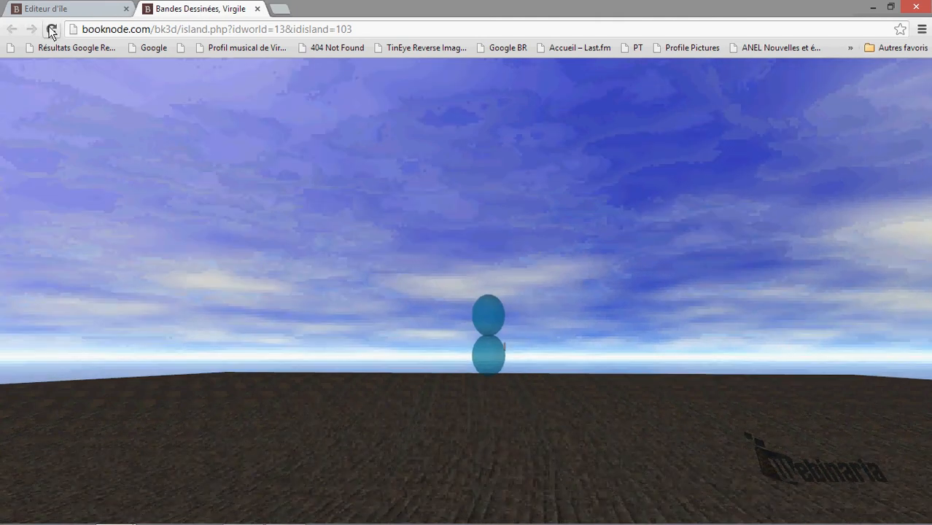
left_click(51, 29)
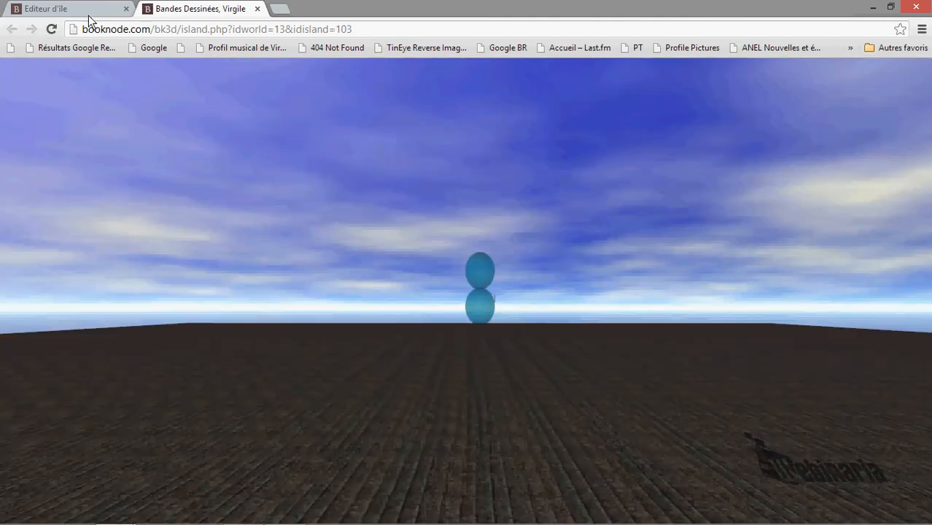
- Add a shelf to the island and place it in the upper-left area of the grey ground plan
left_click(113, 12)
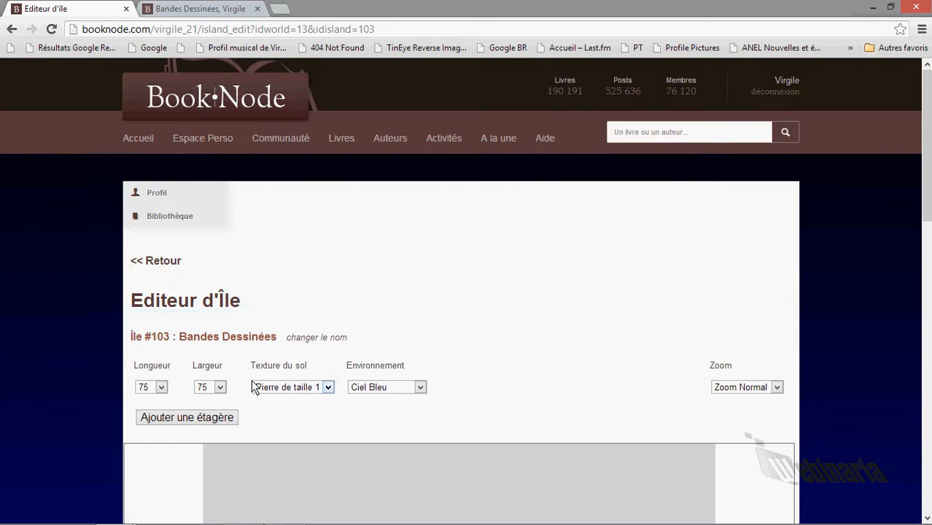
scroll(251, 385, "down", 4)
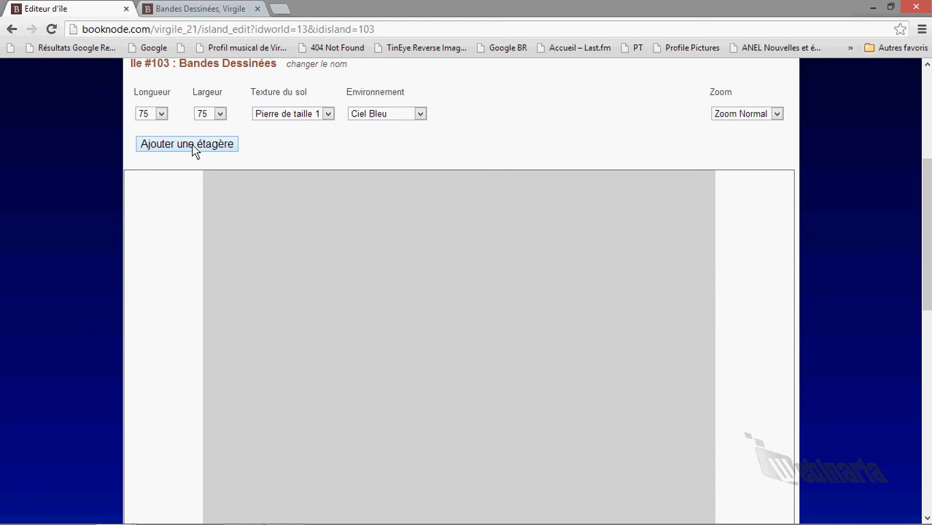
left_click(192, 144)
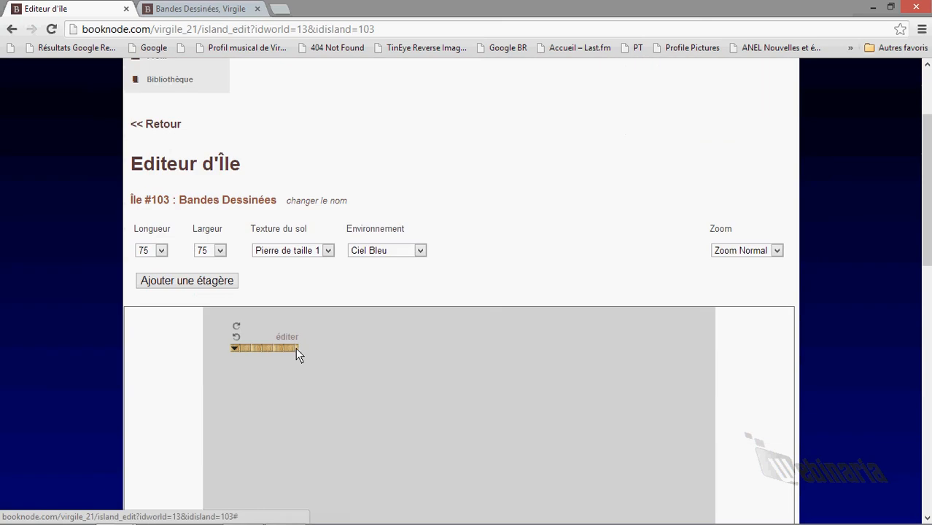
left_click_drag(268, 359, 421, 394)
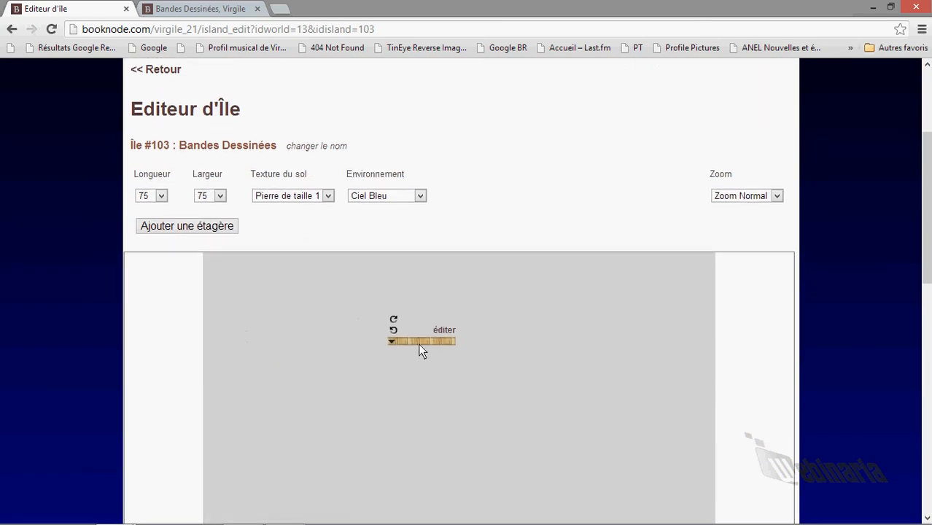
scroll(420, 365, "down", 5)
scroll(418, 336, "up", 1)
scroll(418, 337, "up", 5)
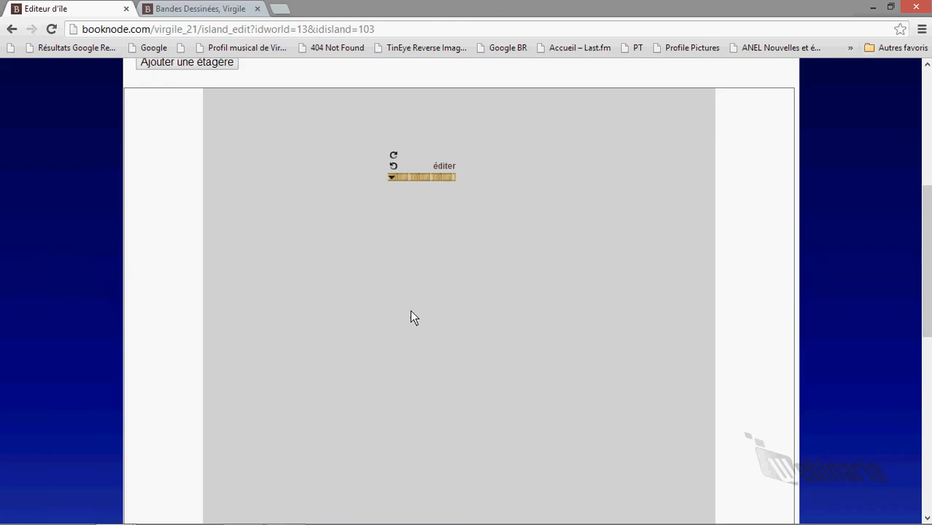
scroll(412, 342, "down", 1)
left_click_drag(415, 237, 331, 280)
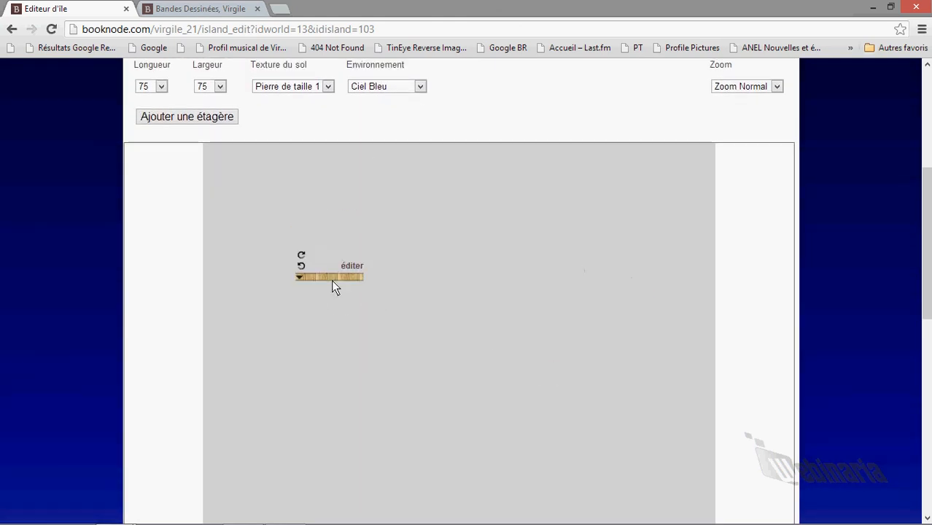
- Rotate the shelf step by step through a full turn on the ground plan, ending horizontal
left_click(304, 261)
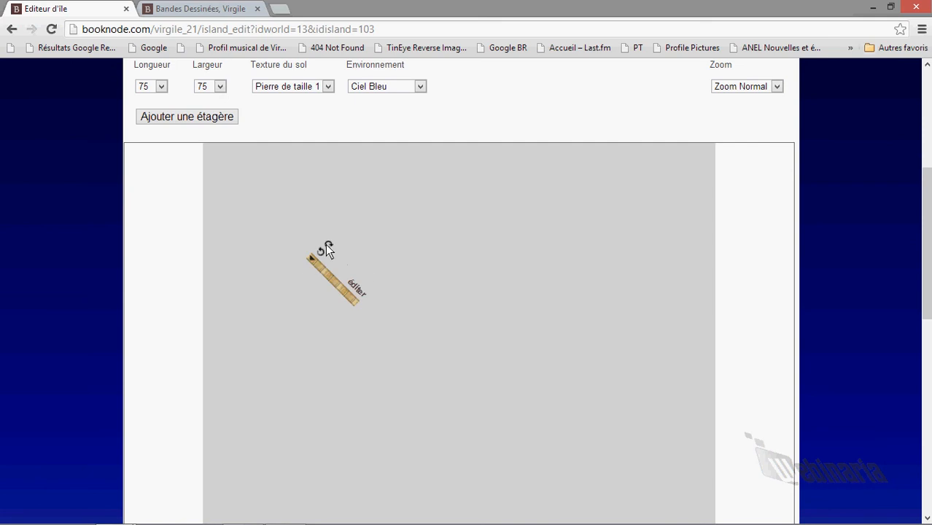
left_click(325, 244)
left_click(356, 252)
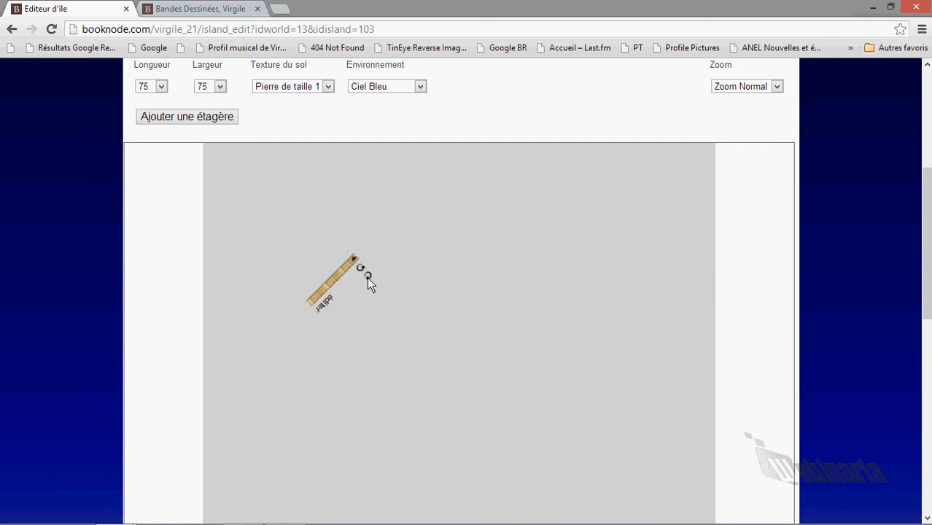
left_click(367, 277)
left_click(357, 305)
left_click(334, 312)
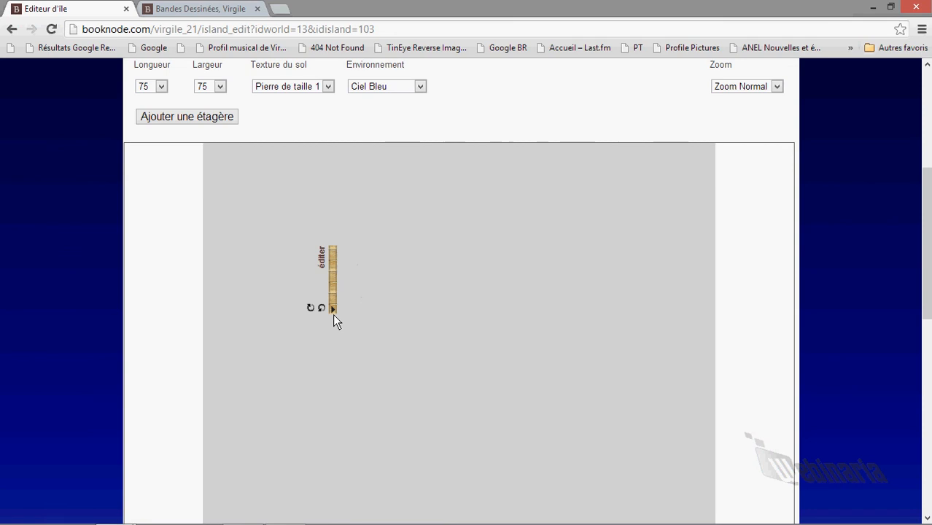
left_click(312, 315)
left_click(299, 287)
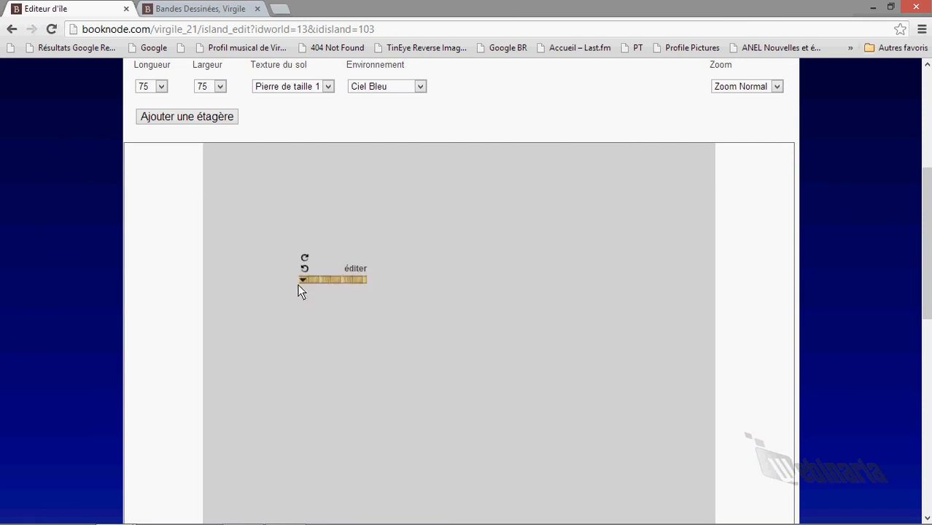
- Reload the island's 3D view and turn towards the new shelf
scroll(228, 277, "down", 5)
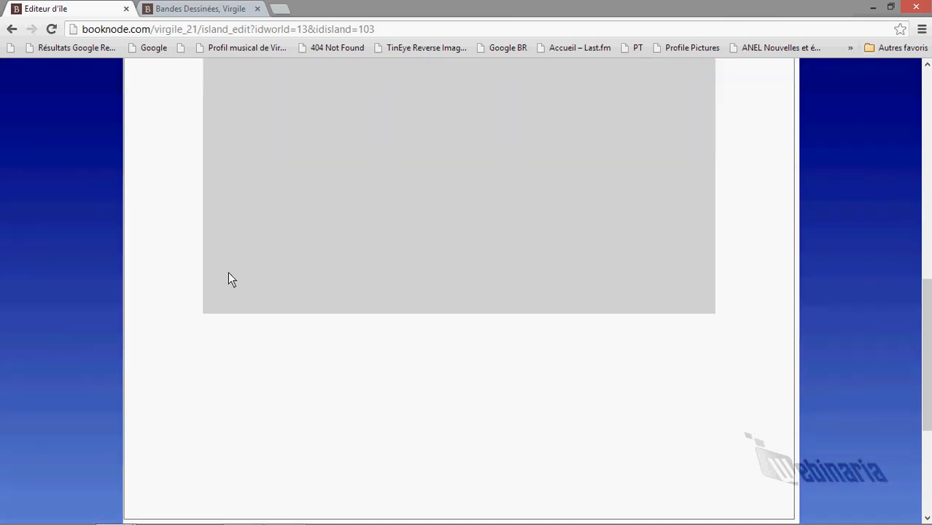
scroll(229, 277, "up", 5)
left_click(151, 14)
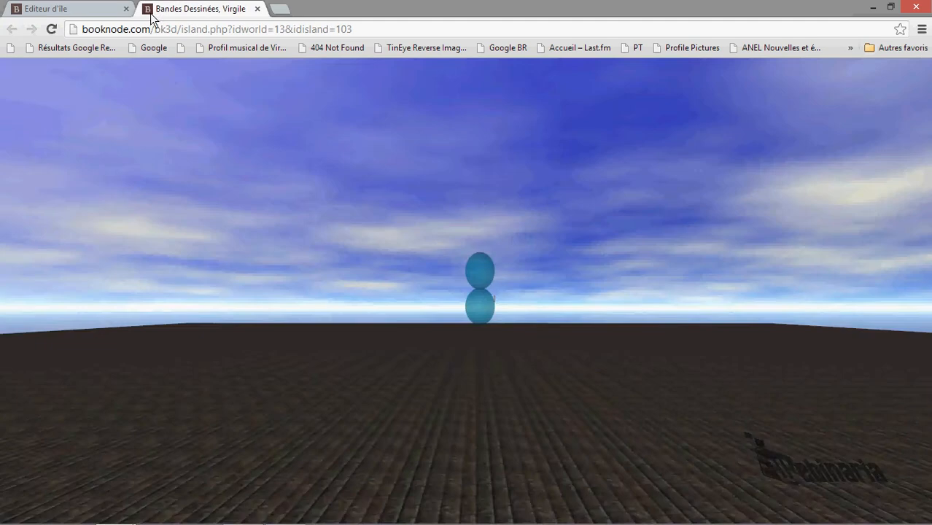
left_click(47, 30)
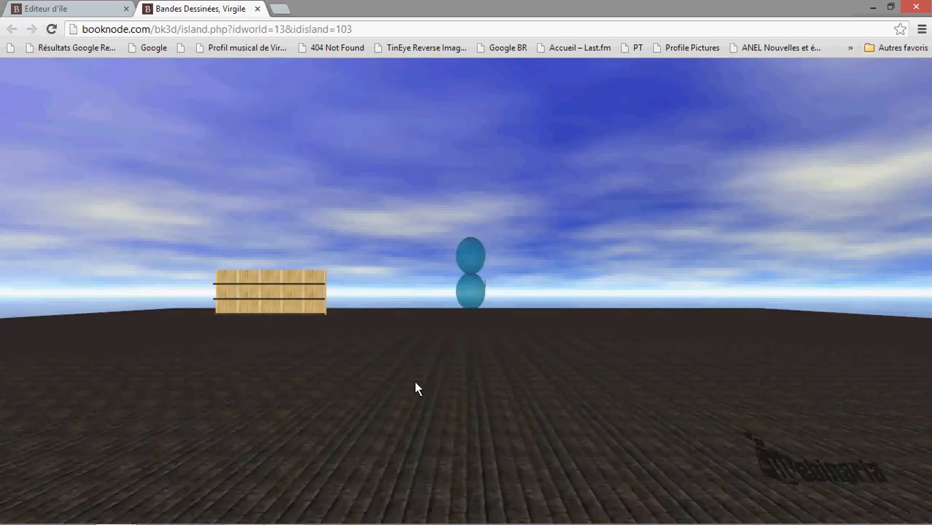
left_click_drag(16, 369, 387, 387)
key("Up")
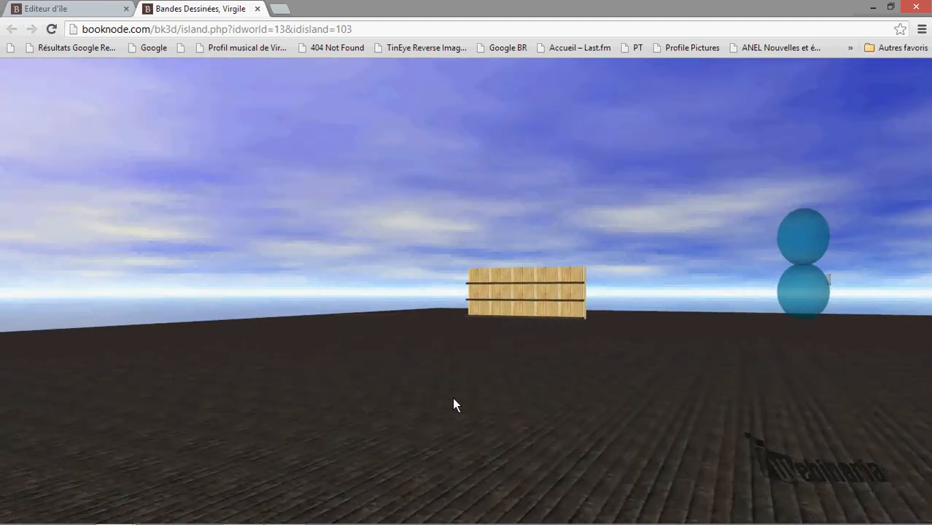
- Walk up to the wooden shelf and examine its boards and side from several distances and angles
key("Up")
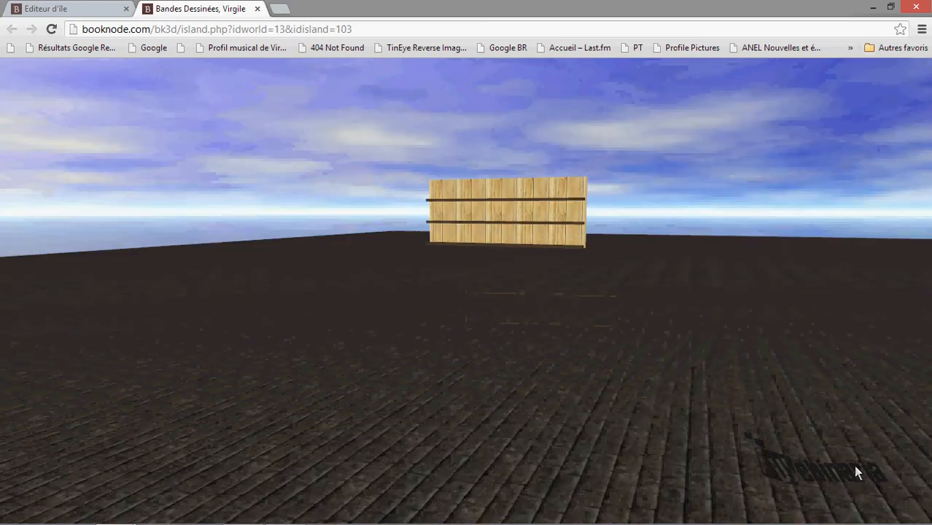
key("Up")
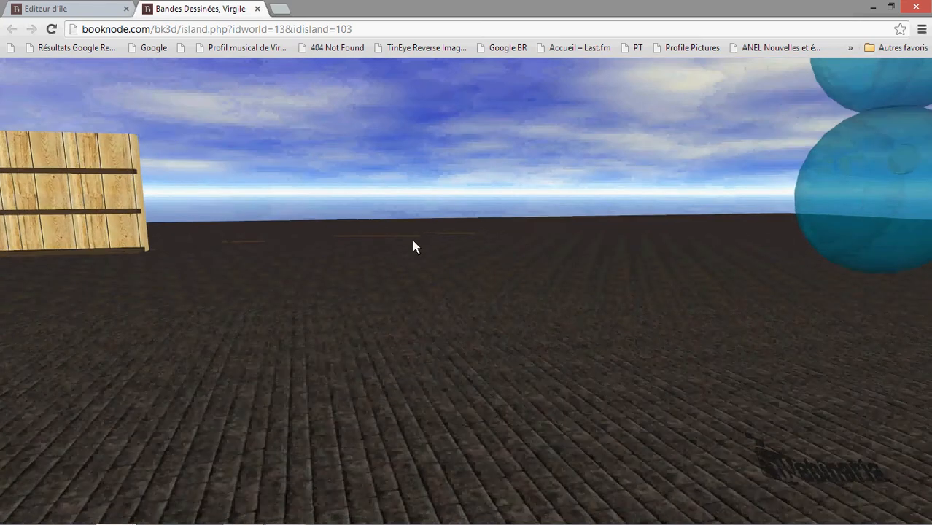
key("Up")
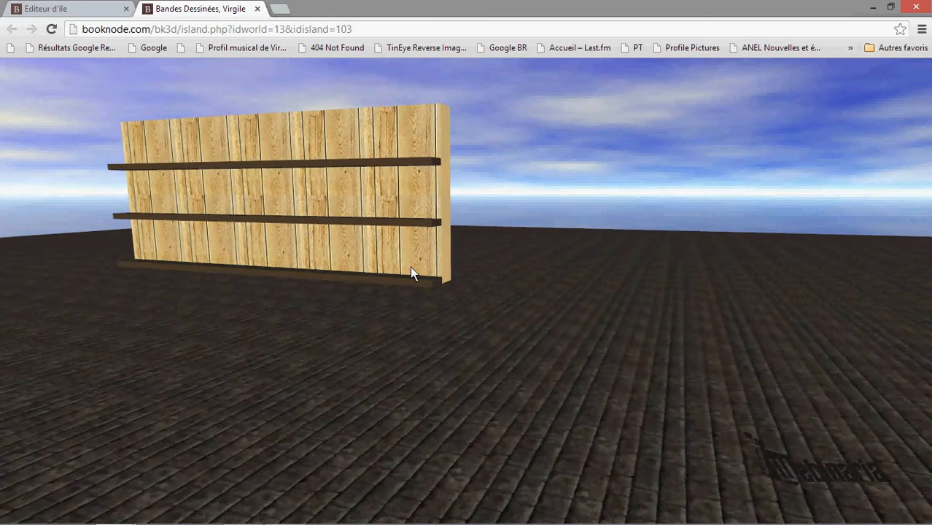
key("Up")
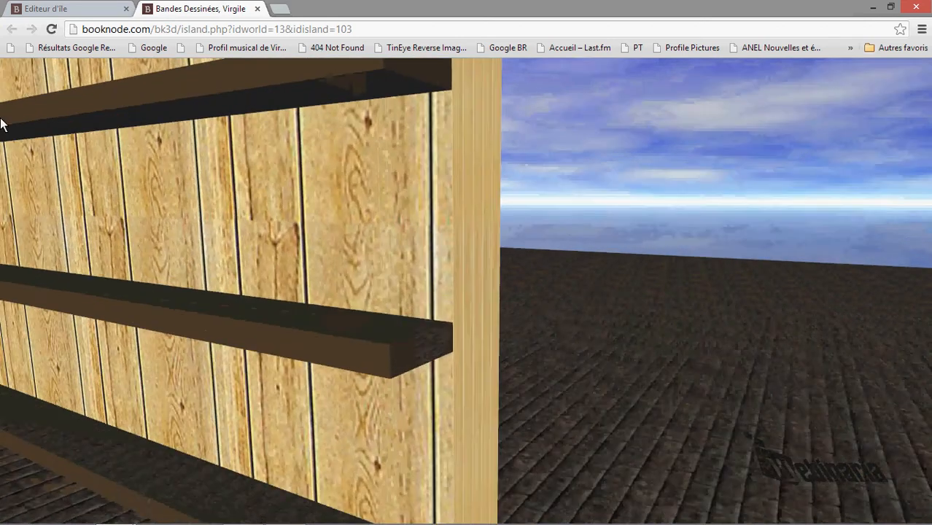
key("Down")
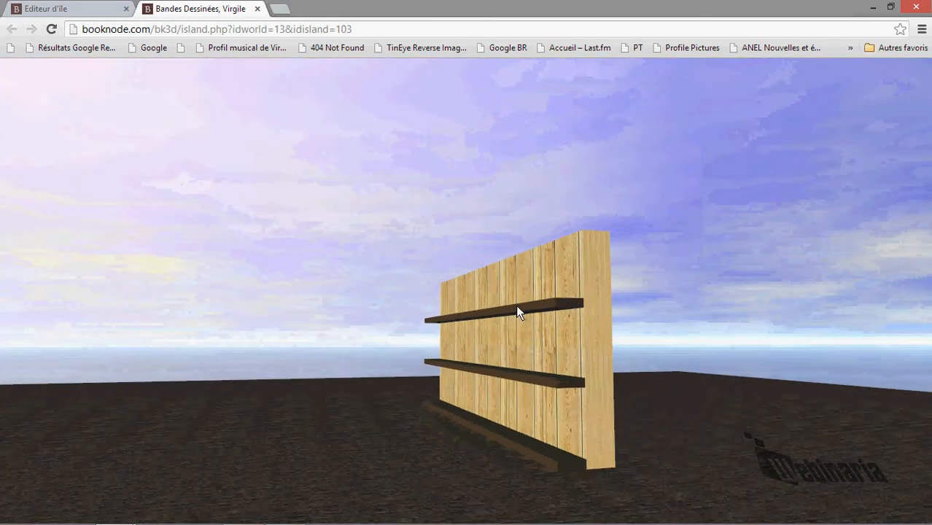
key("Up")
key("Down")
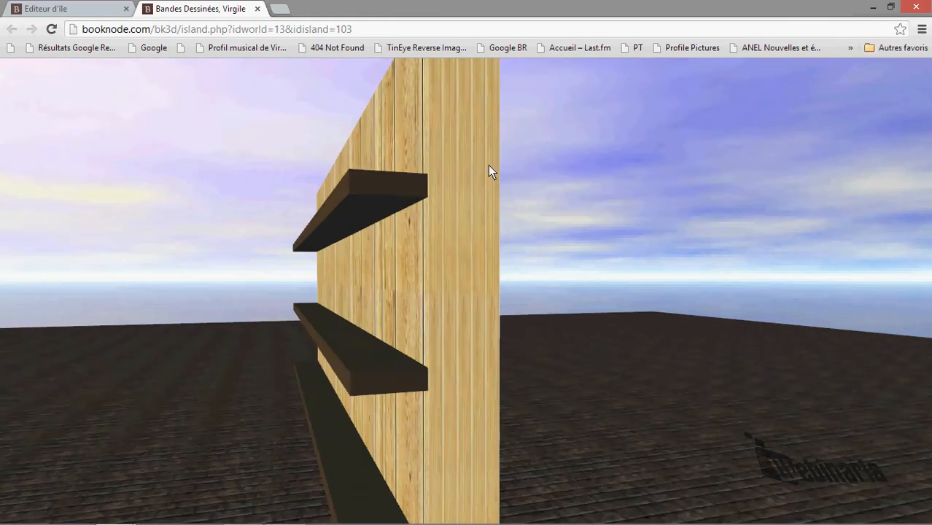
- Rotate the shelf counterclockwise by one step on the ground plan and inspect its new orientation in the reloaded 3D view
left_click(73, 15)
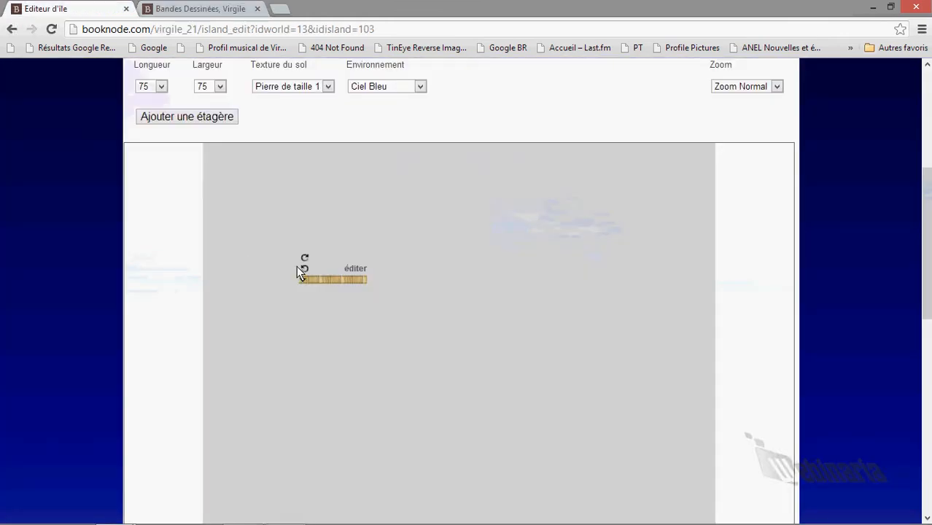
left_click(304, 271)
left_click(202, 10)
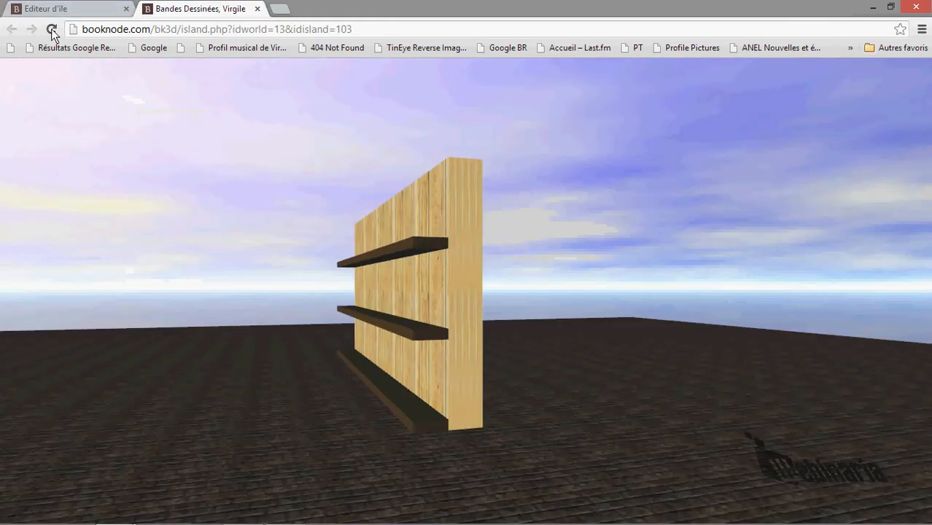
left_click(51, 29)
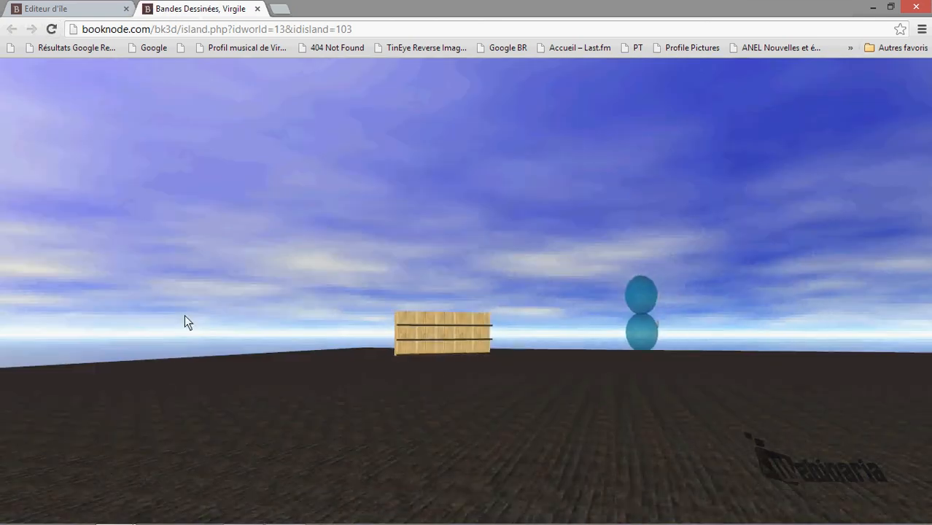
key("Up")
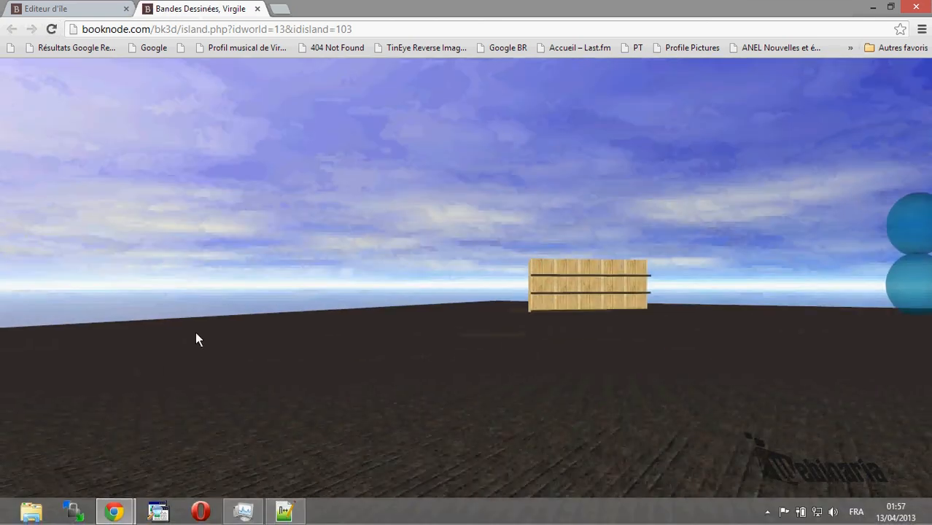
key("Up")
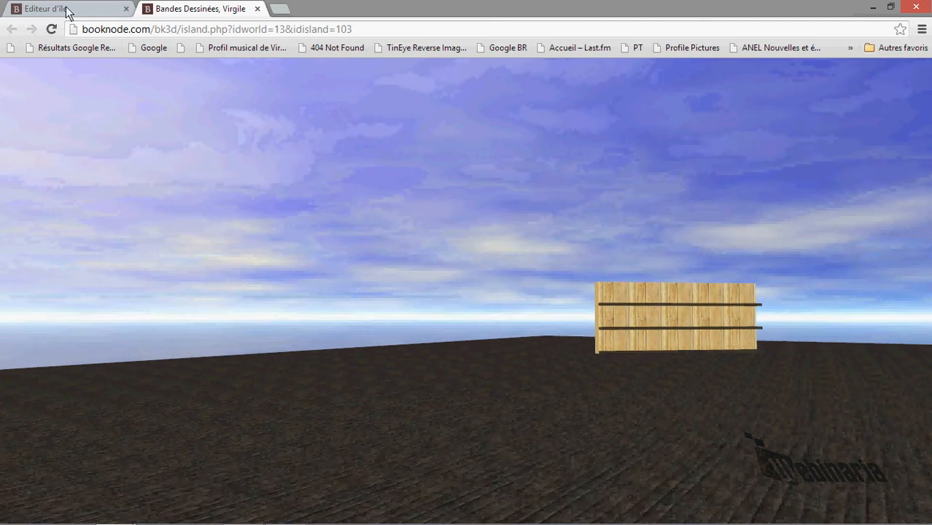
- Rotate the shelf counterclockwise on the ground plan until it is horizontal and faces the opposite way, and check it in the reloaded 3D view
left_click(66, 11)
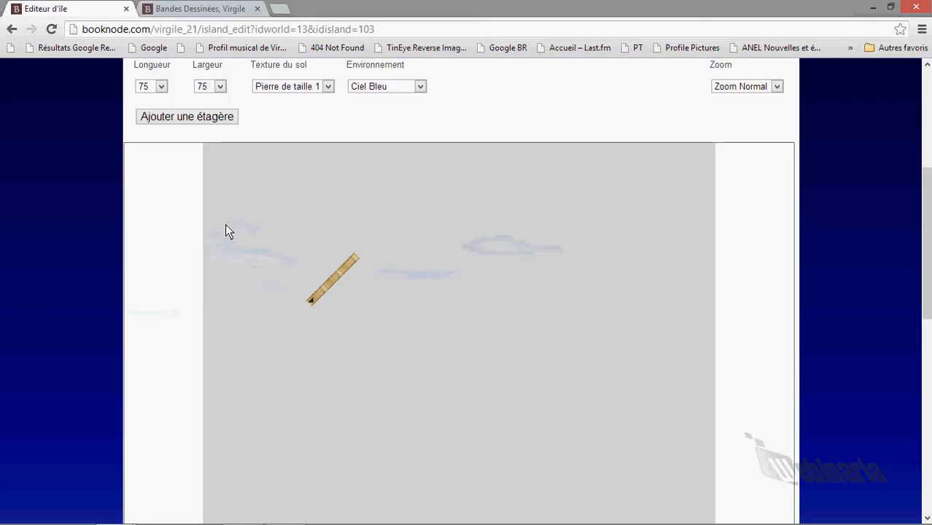
left_click(299, 284)
left_click(304, 269)
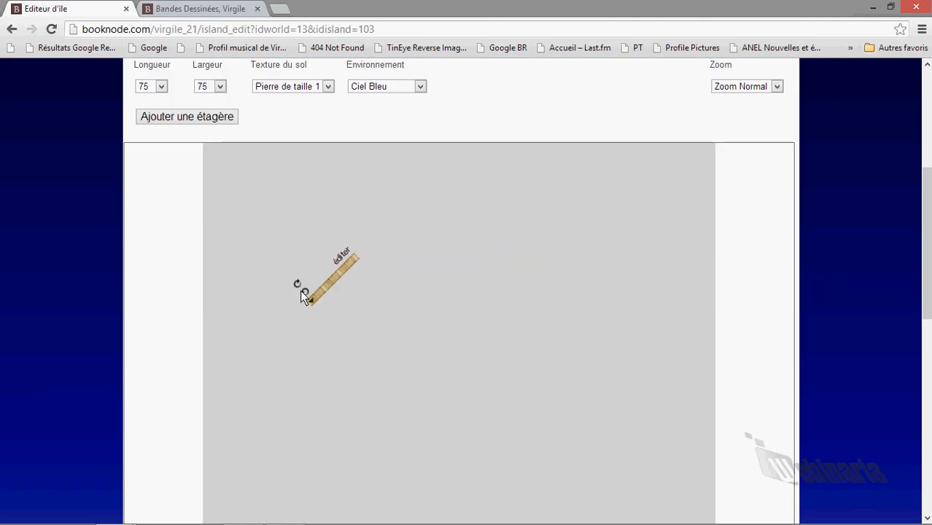
left_click(303, 291)
left_click(321, 309)
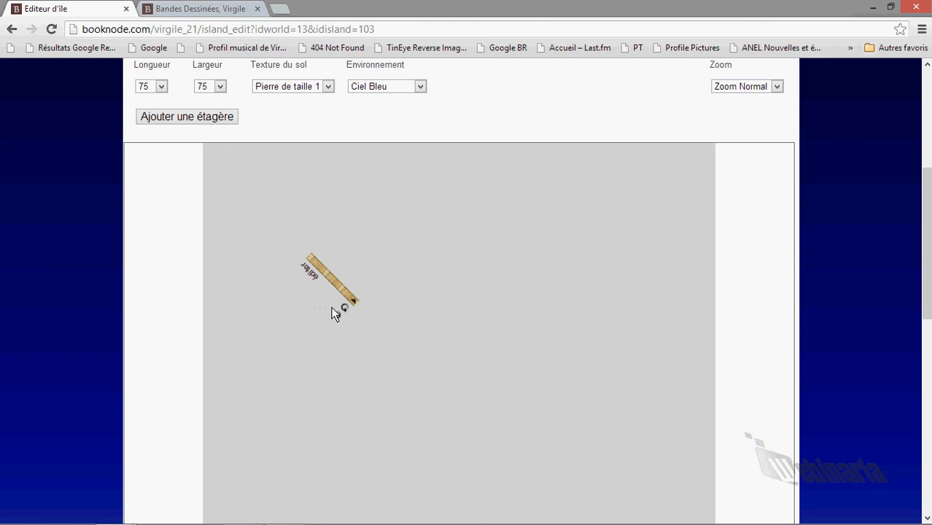
left_click(343, 307)
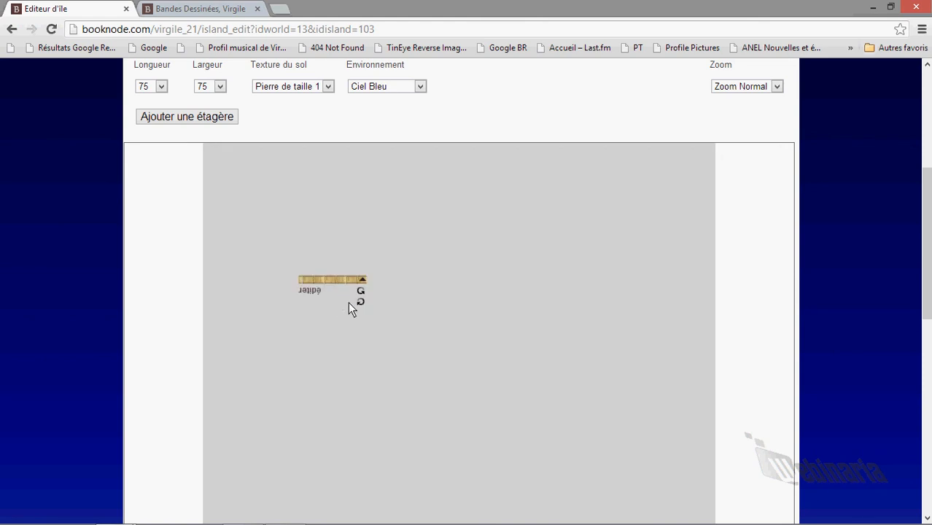
left_click(162, 15)
left_click(50, 30)
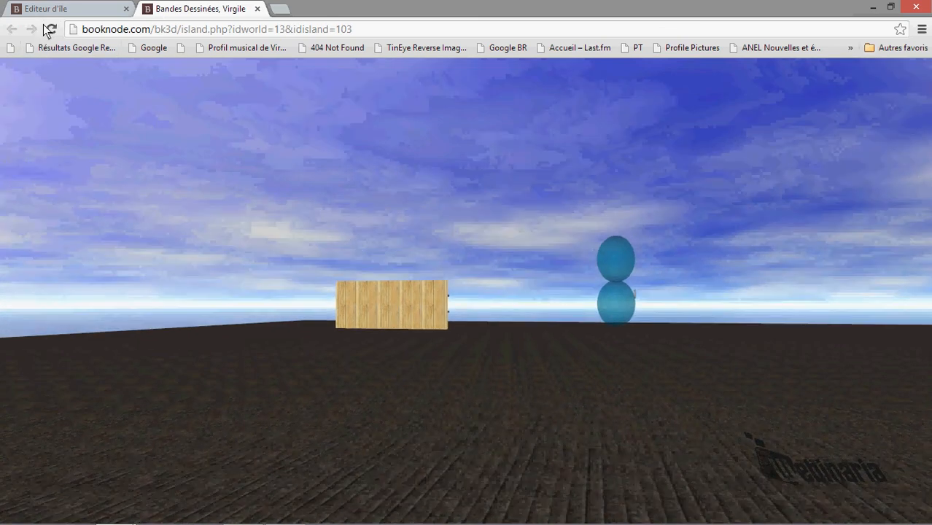
- Rotate the shelf clockwise by four steps on the island's ground plan, back to its original horizontal orientation
left_click(45, 9)
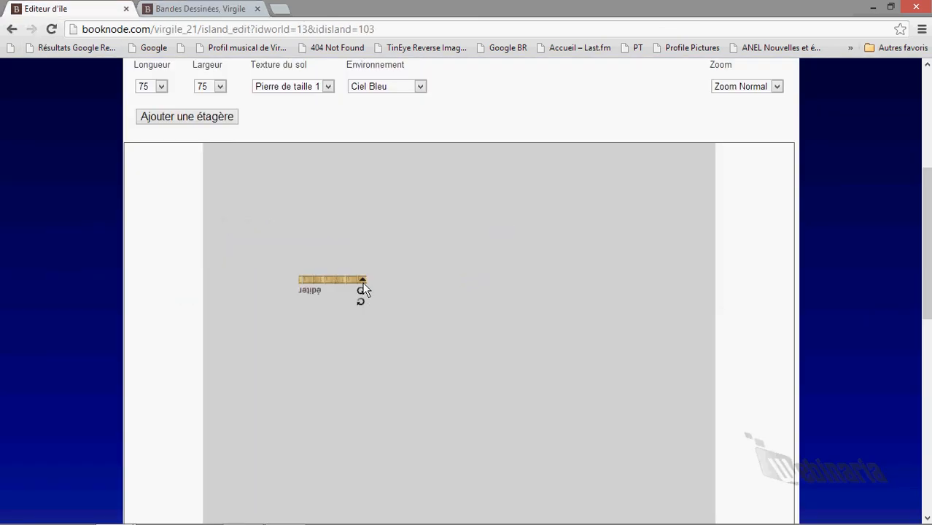
left_click(361, 304)
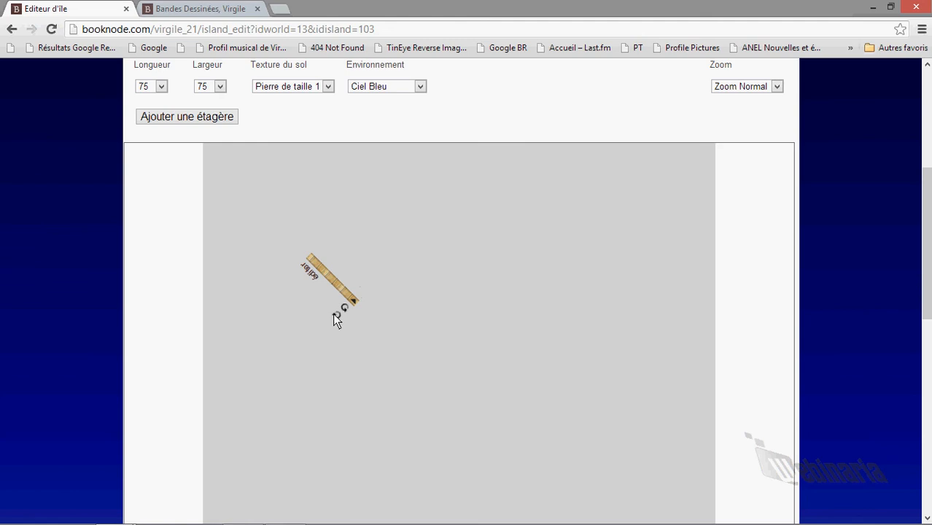
left_click(334, 315)
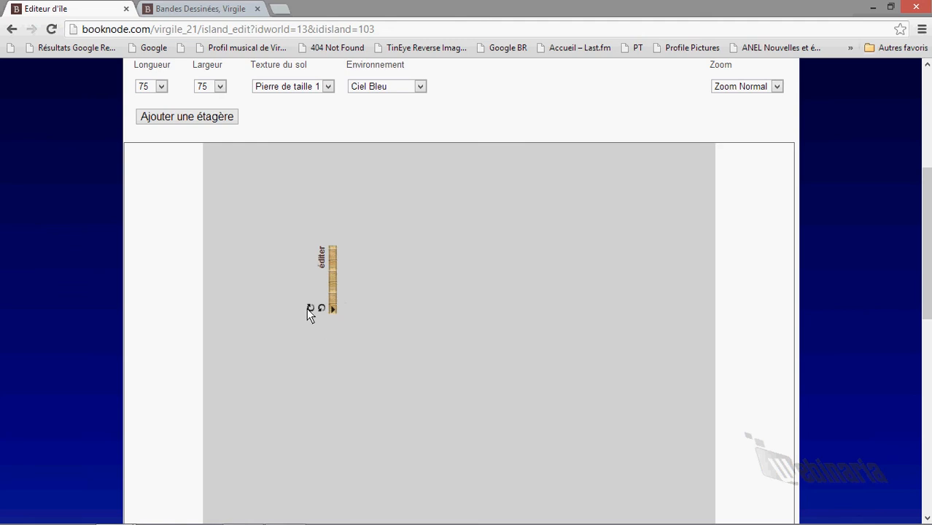
left_click(309, 308)
left_click(297, 285)
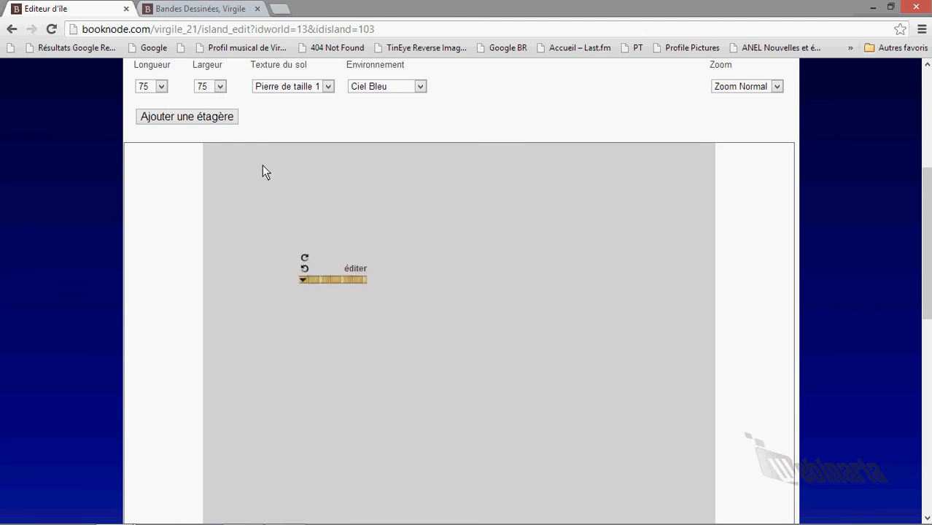
- Add a second shelf to the island and place it near the middle of the ground plan, below and right of the first
scroll(261, 162, "up", 1)
scroll(248, 182, "up", 2)
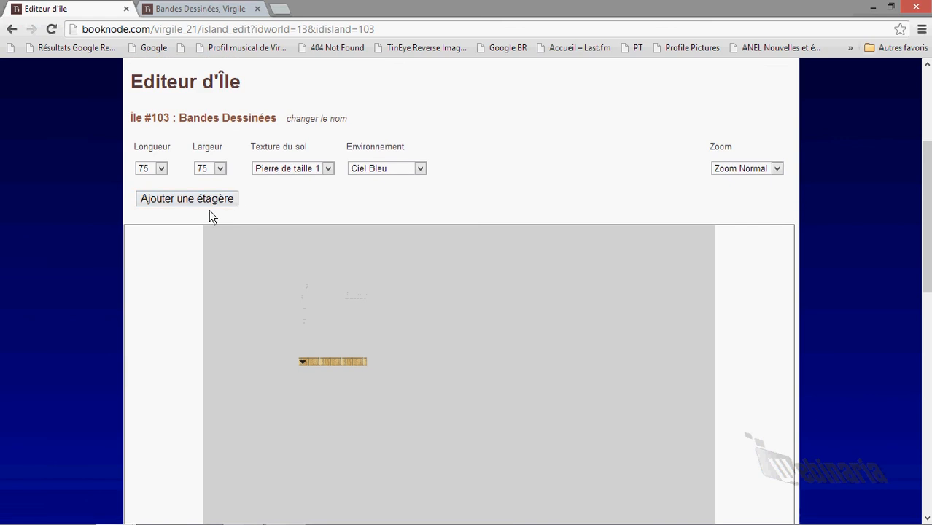
left_click(207, 197)
scroll(387, 360, "down", 5)
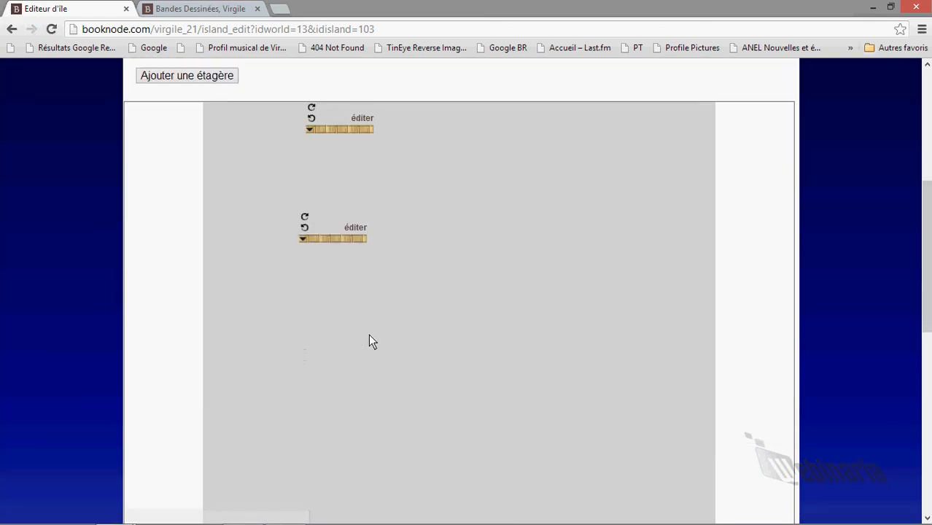
left_click_drag(346, 152, 454, 348)
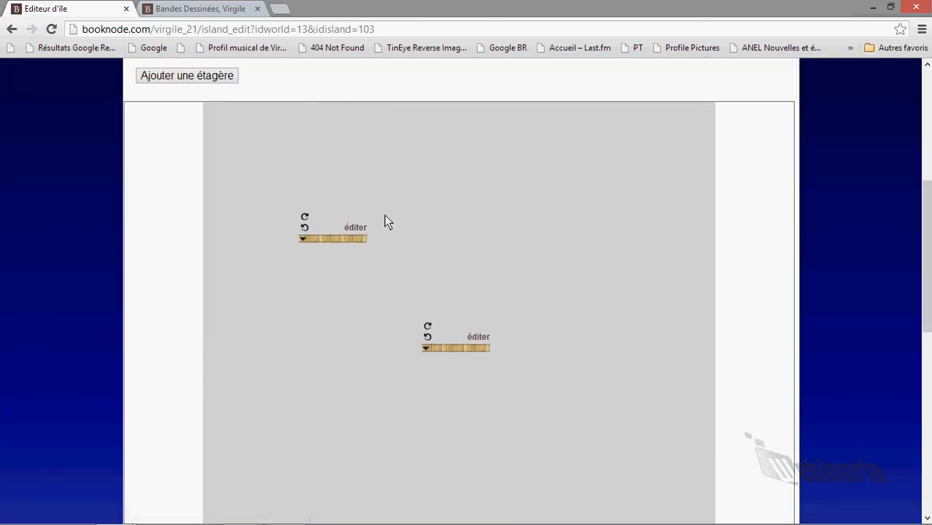
- Add a third shelf and place it on the right side of the ground plan, slightly lower than the first shelf
left_click(222, 80)
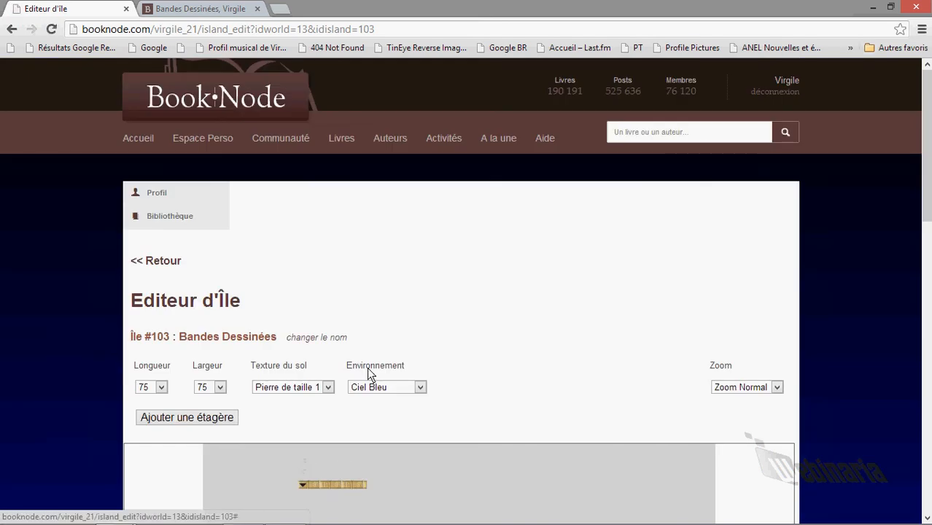
scroll(365, 314, "down", 5)
left_click_drag(346, 145, 606, 261)
- Reload the island's 3D view and walk around the three shelves, approaching the right-hand one to examine its layout
left_click(173, 8)
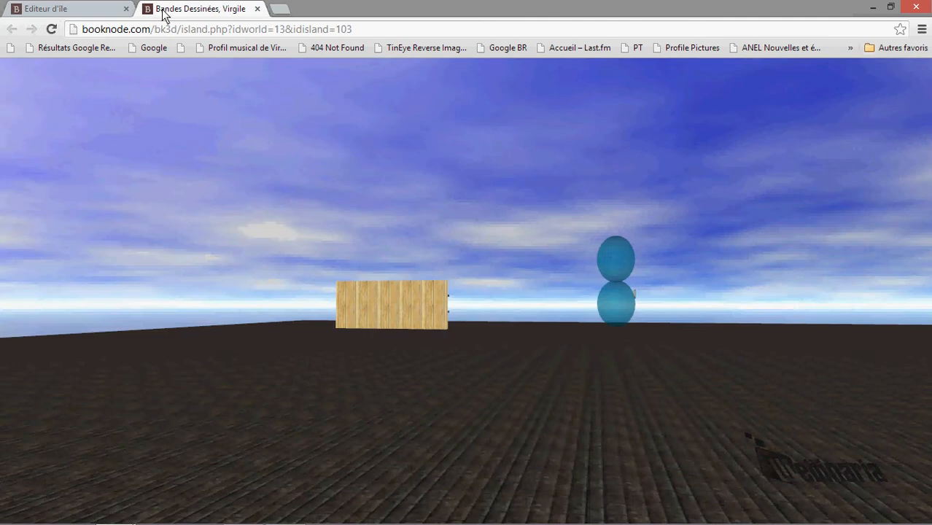
left_click(51, 30)
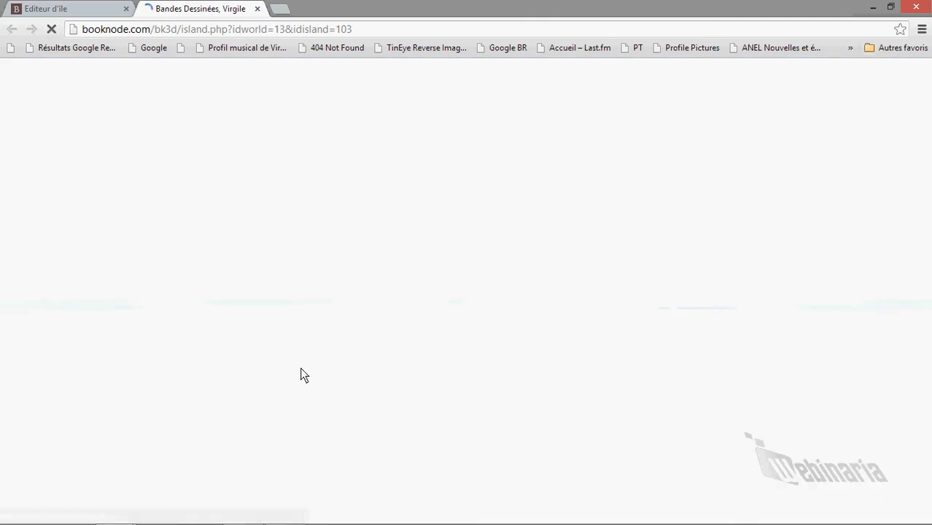
key("Up")
key("Right")
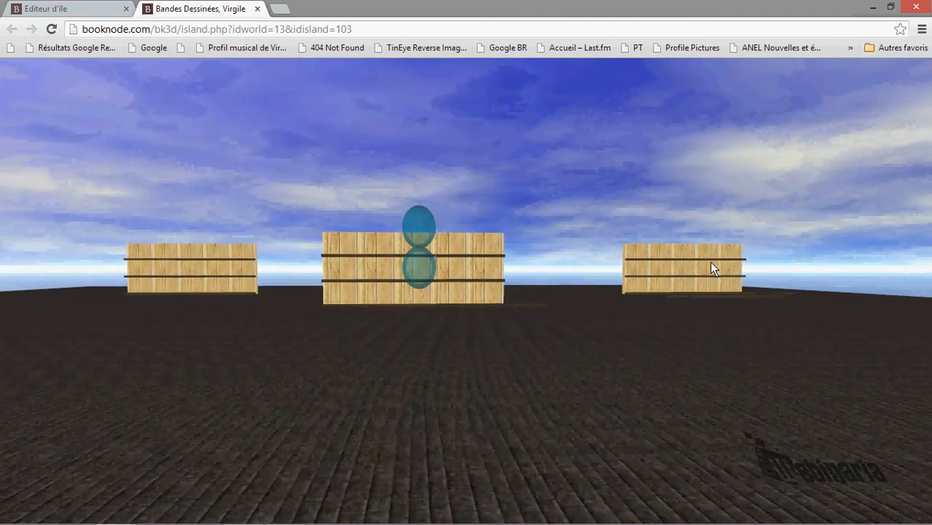
key("Up")
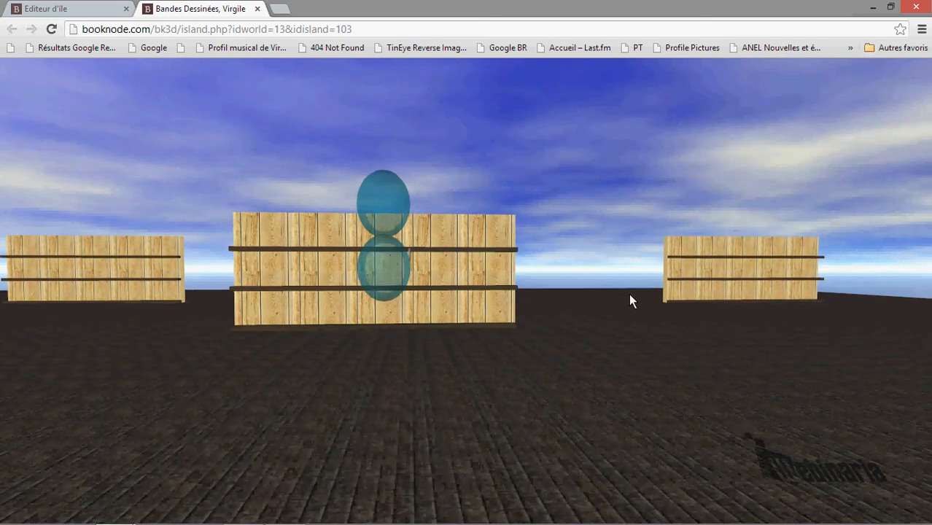
key("Right")
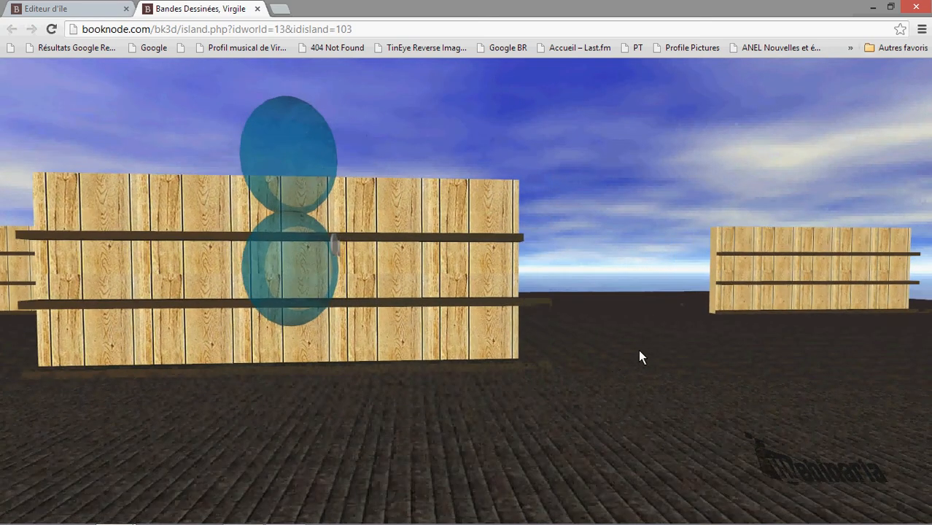
key("Left")
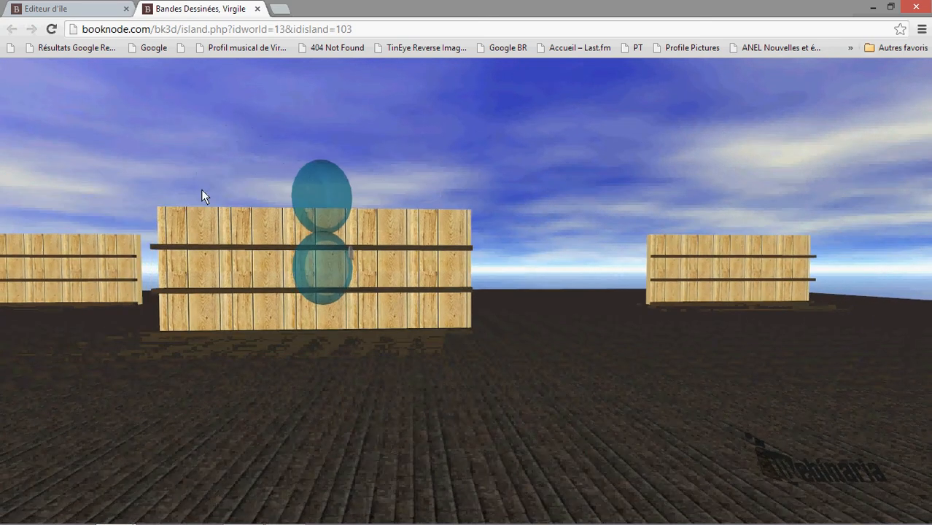
key("Right")
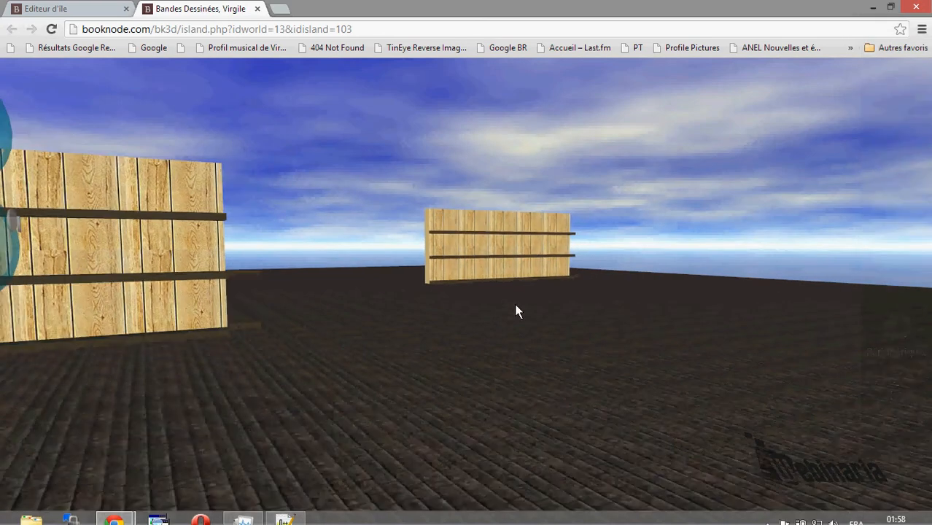
key("Up")
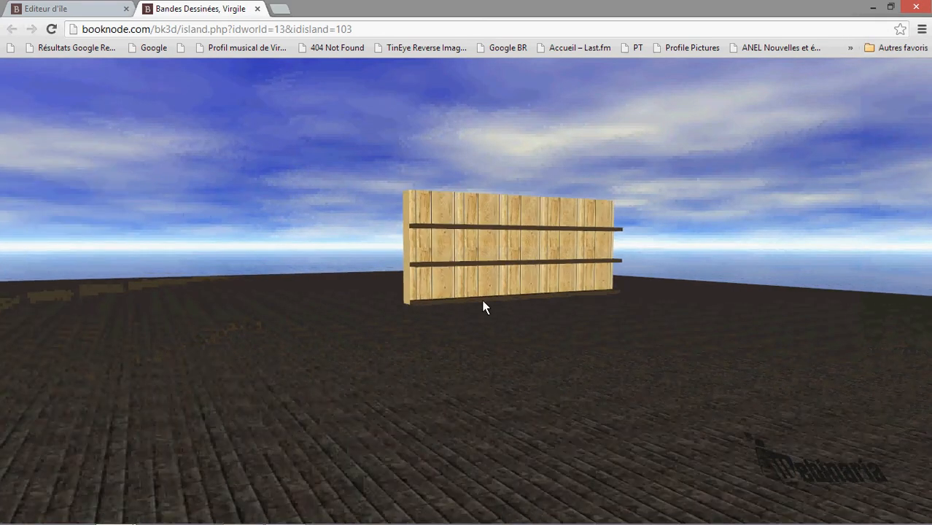
key("Up")
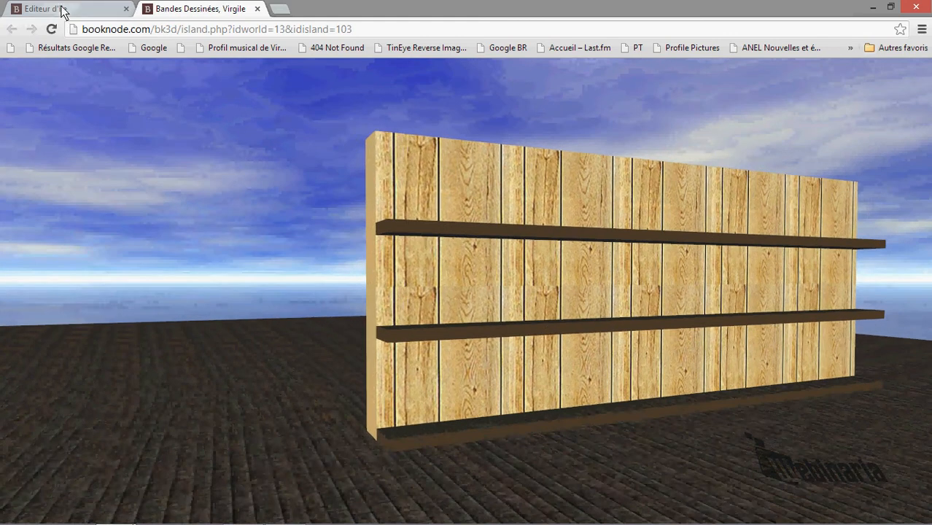
- Open the upper-left shelf of the ground plan for editing and look over its settings and book placement area
left_click(63, 12)
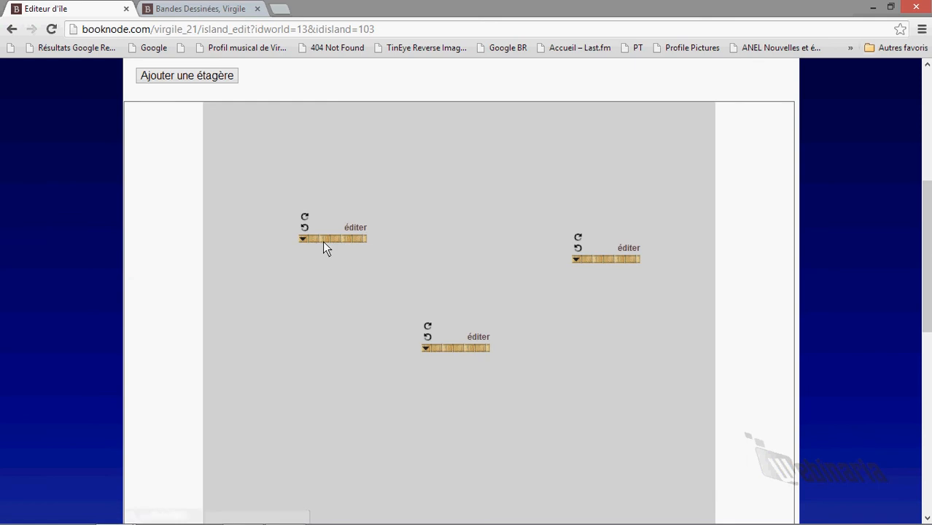
left_click(354, 229)
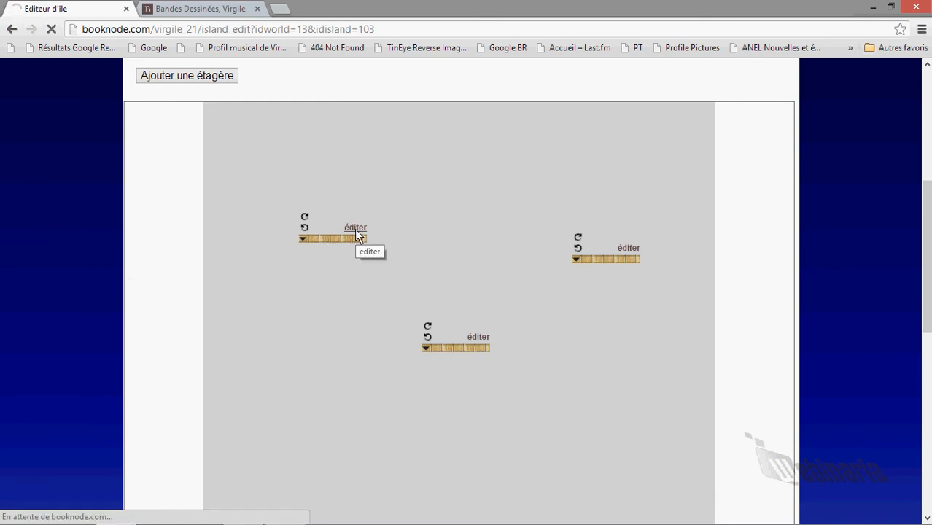
scroll(279, 345, "down", 2)
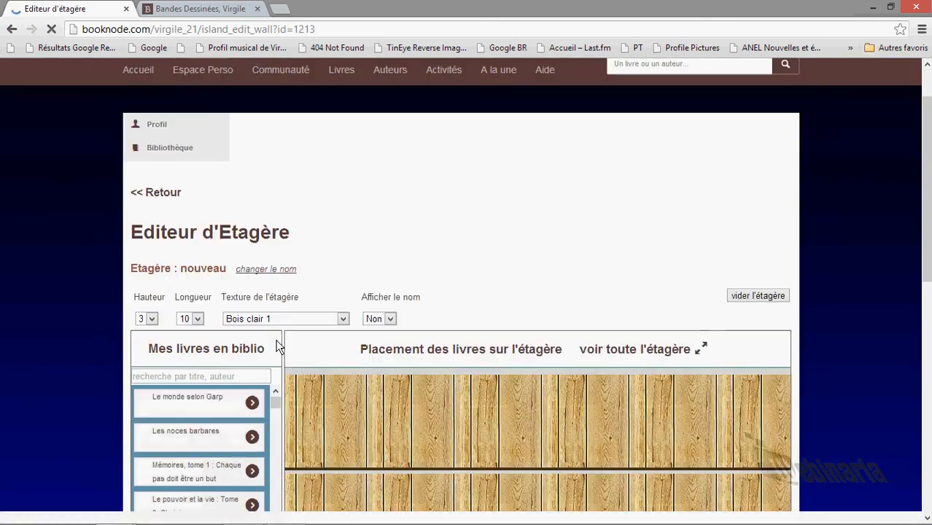
scroll(277, 339, "down", 2)
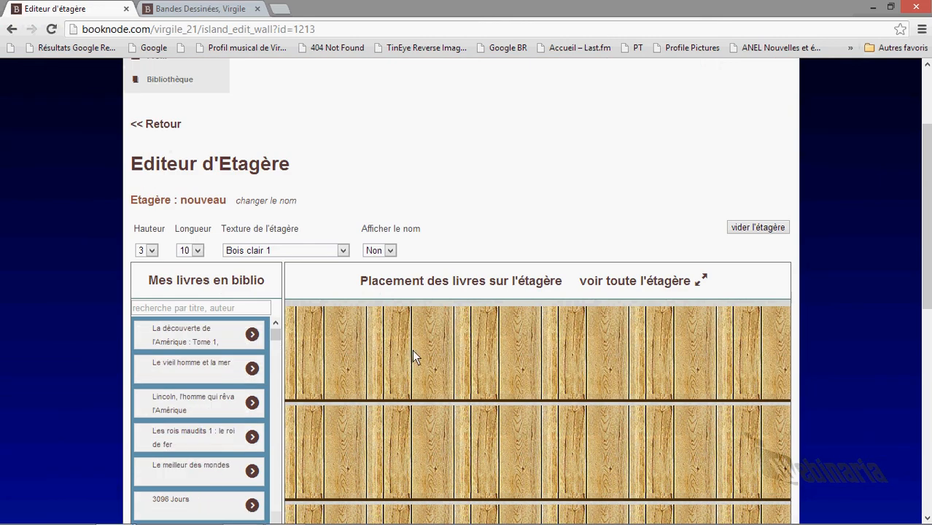
scroll(412, 356, "down", 2)
scroll(413, 349, "up", 1)
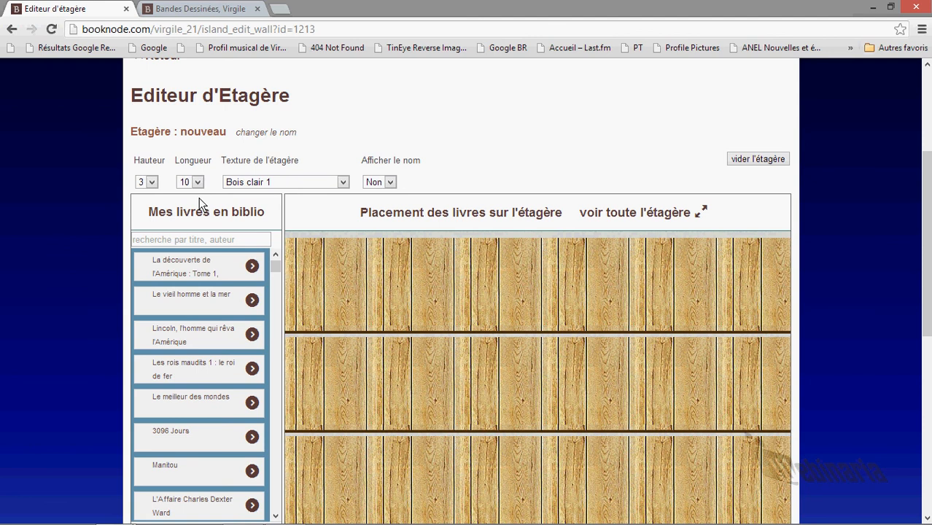
- Change the shelf's texture to Bois clair 2 and check the new wood on its boards
left_click(249, 182)
left_click(254, 218)
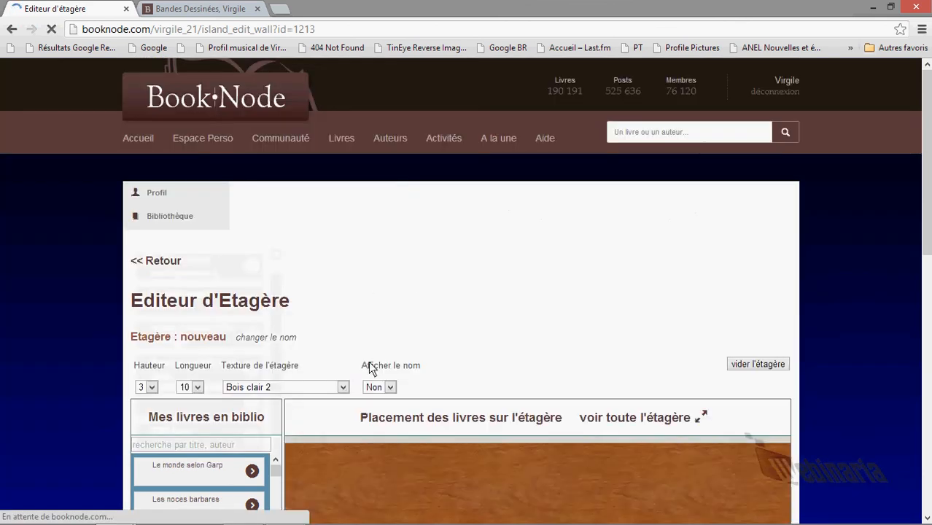
scroll(368, 361, "down", 2)
scroll(368, 361, "down", 2)
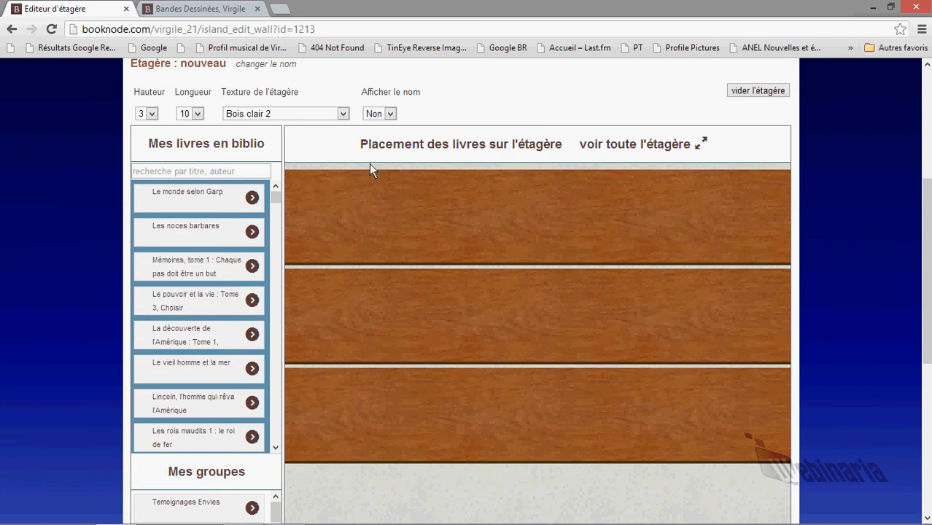
- Set the shelf's name display option (Afficher le nom) to Oui
scroll(371, 168, "up", 1)
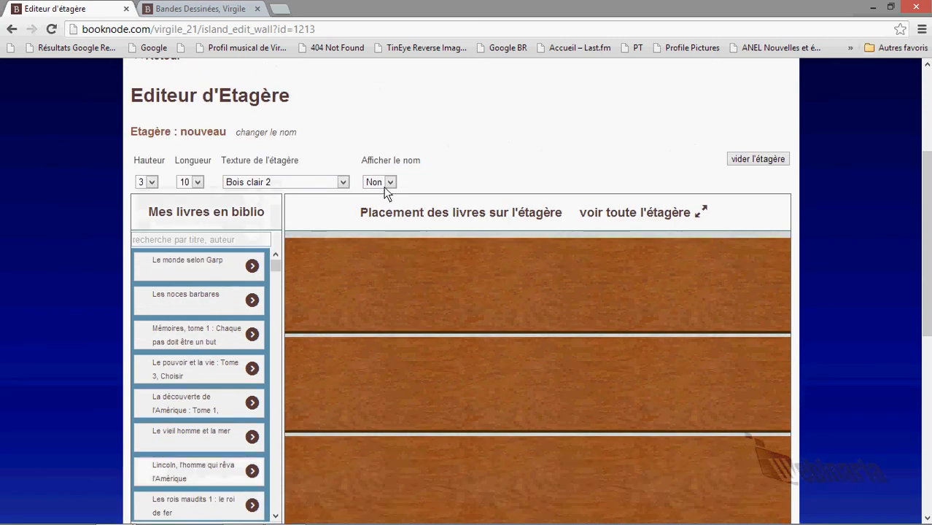
left_click(390, 183)
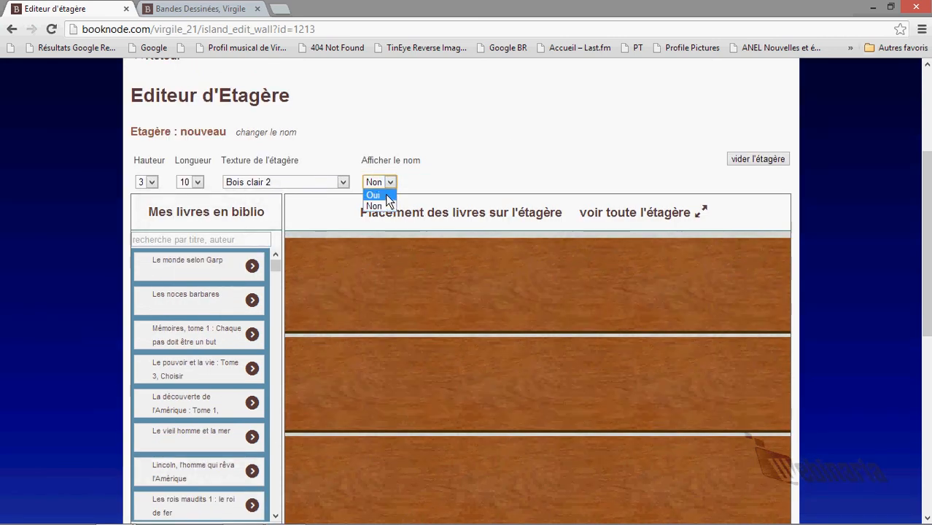
left_click(389, 201)
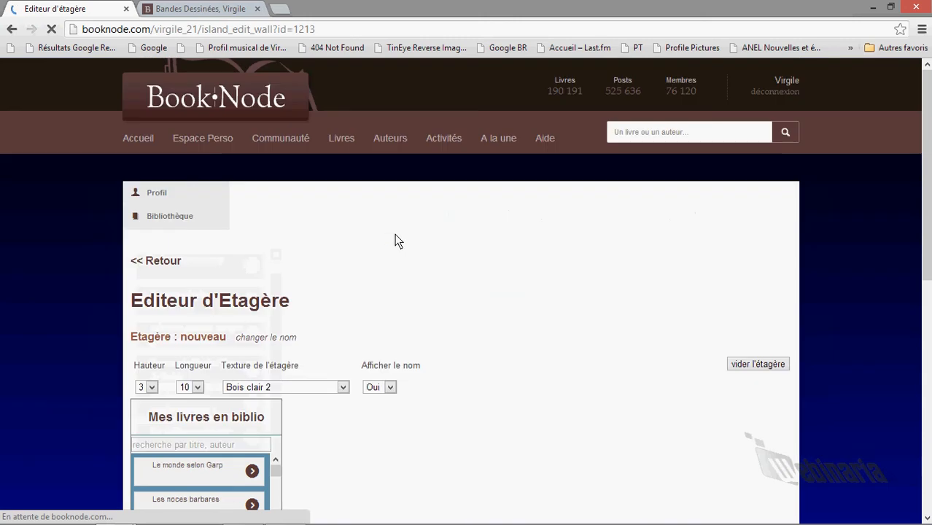
- Rename the shelf as Cultes
scroll(396, 291, "down", 4)
scroll(380, 259, "up", 2)
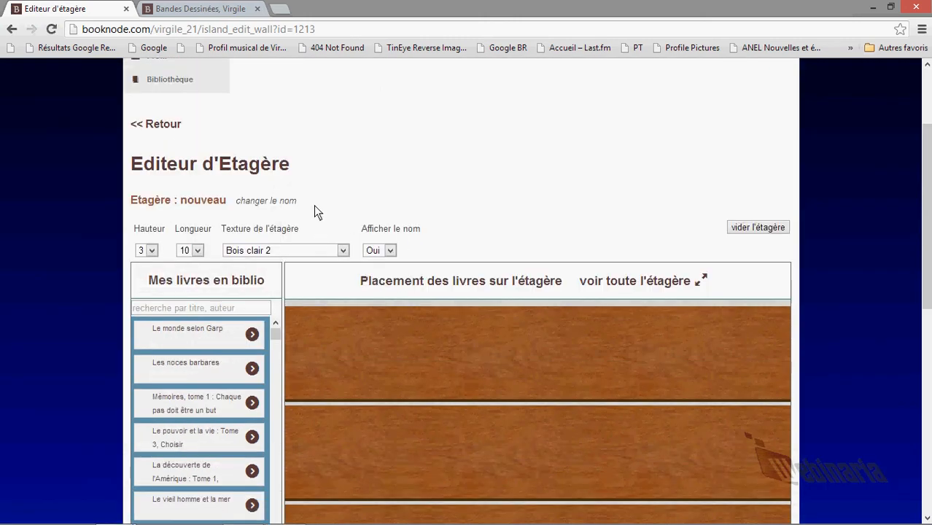
left_click(264, 204)
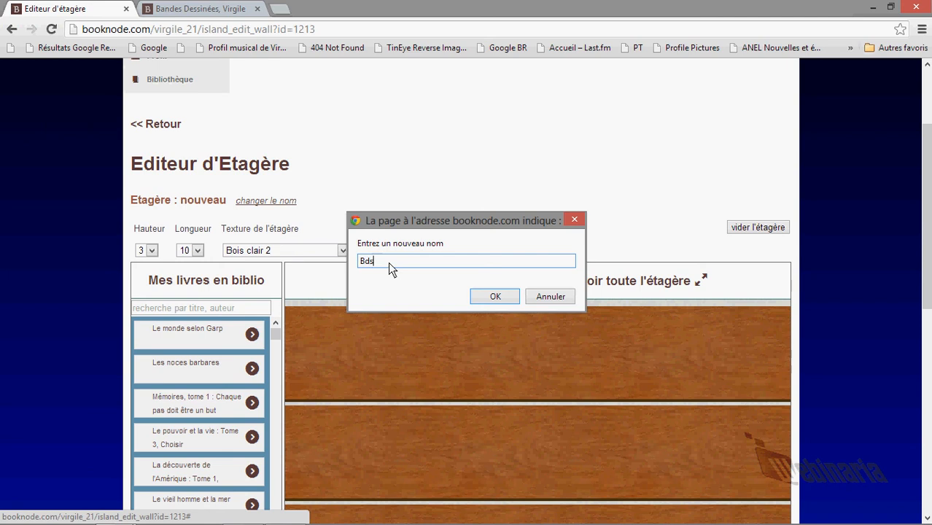
type("Bd")
key("BackSpace")
key("BackSpace")
type("C")
left_click(511, 297)
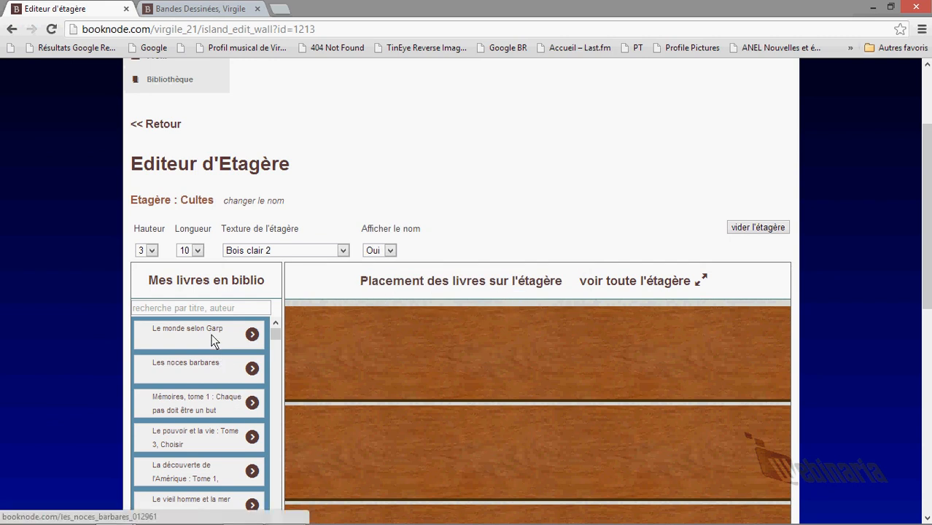
- Look over the Cultes shelf editor, including the library book list, the Mes groupes list and the book placement area
scroll(75, 334, "up", 1)
scroll(75, 333, "down", 4)
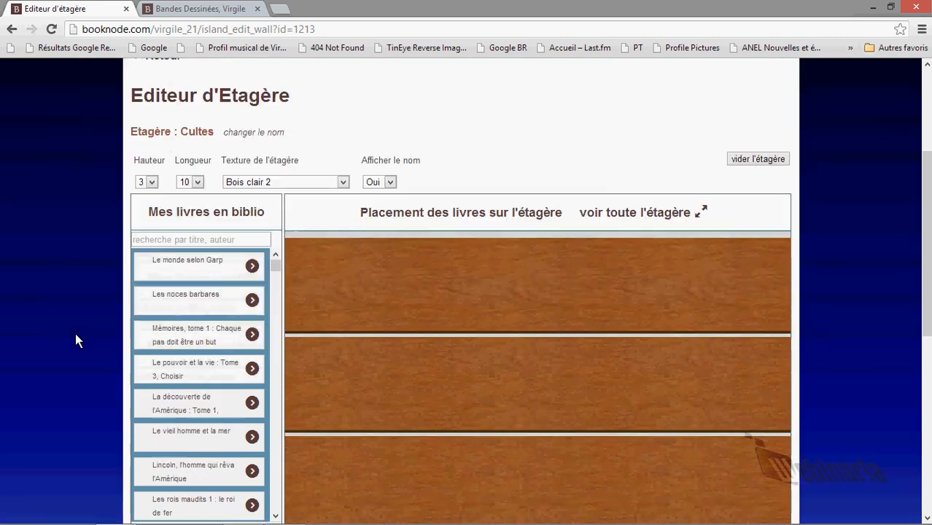
scroll(121, 287, "up", 2)
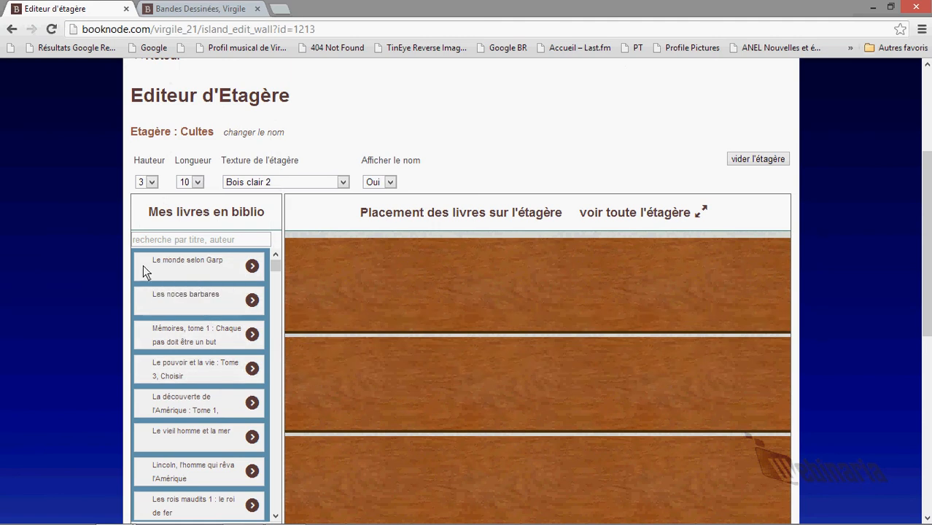
scroll(236, 296, "down", 1)
scroll(235, 297, "up", 2)
scroll(12, 338, "down", 5)
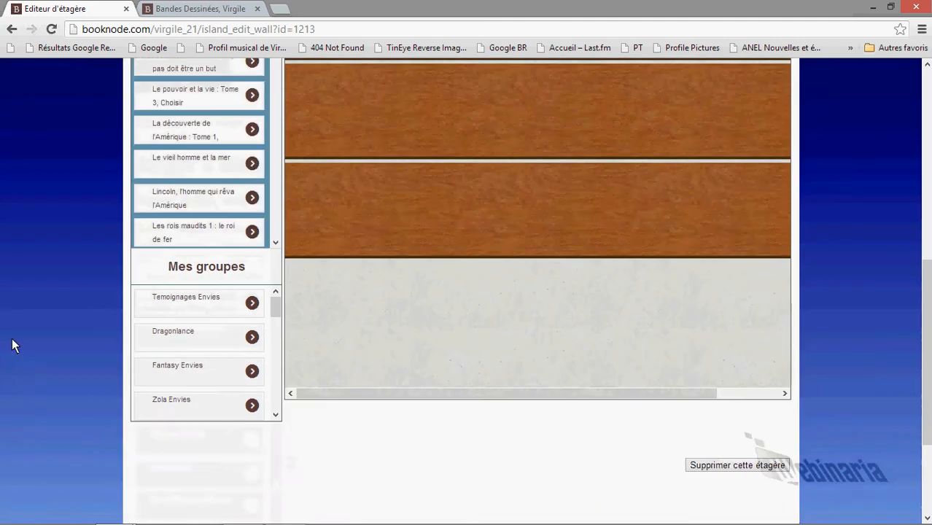
scroll(12, 338, "up", 3)
mouse_move(277, 202)
left_mouse_down()
mouse_move(276, 236)
mouse_move(275, 188)
mouse_move(280, 249)
mouse_move(275, 188)
left_mouse_up()
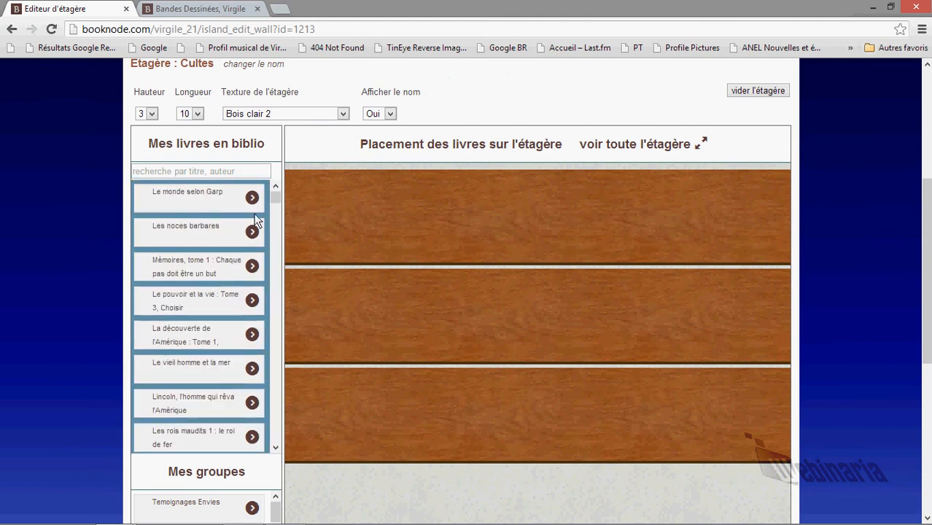
- Place Le monde selon Garp on the shelf and remove it again
left_click(250, 205)
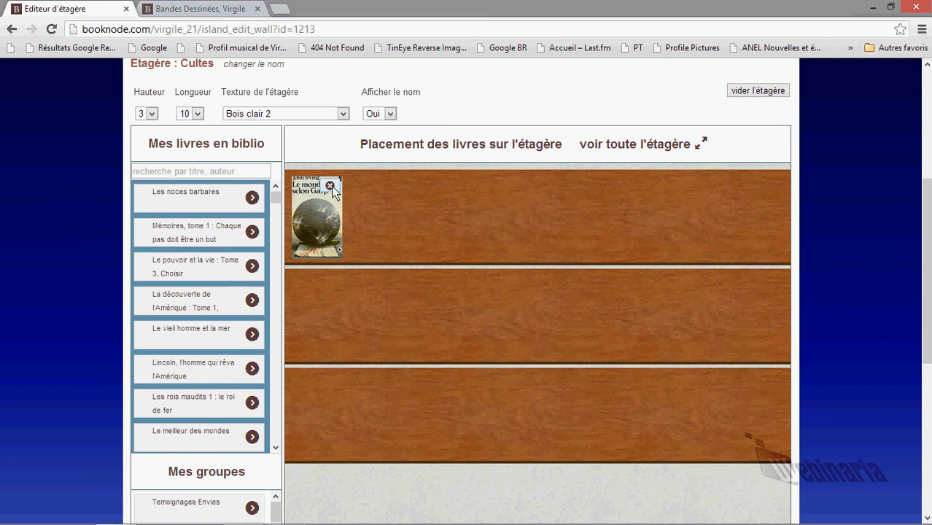
left_click(329, 187)
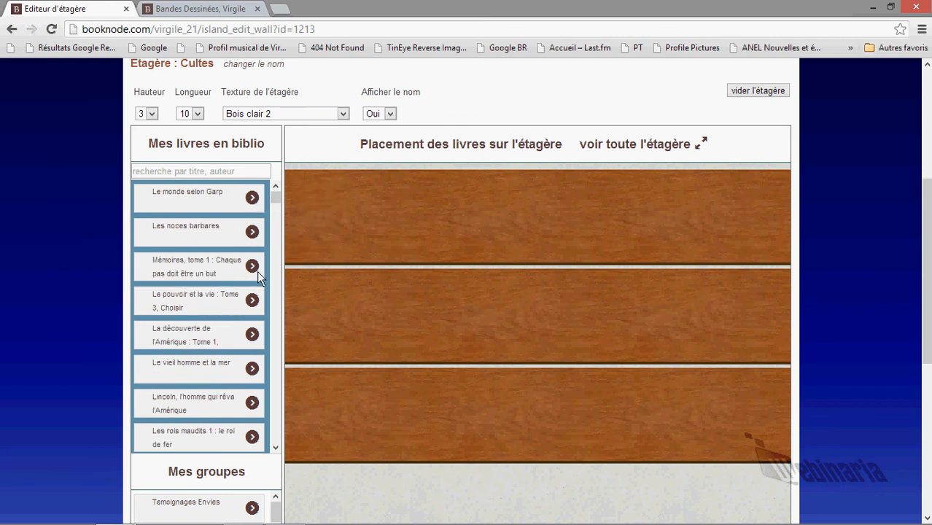
- Search the library books for "thorg" and place Thorgal tome 1 and Thorgal tome 2 on the Cultes shelf
scroll(231, 305, "down", 6)
scroll(224, 296, "up", 10)
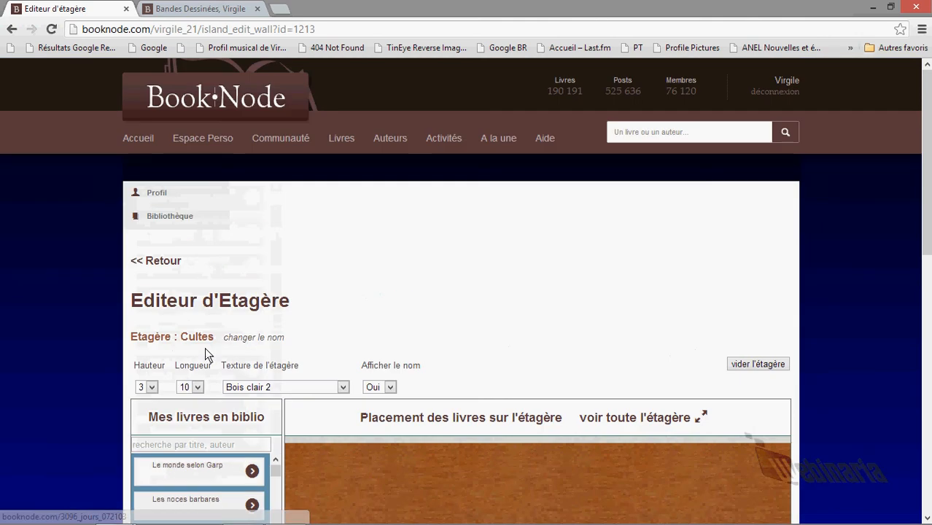
scroll(205, 347, "down", 5)
left_click(186, 102)
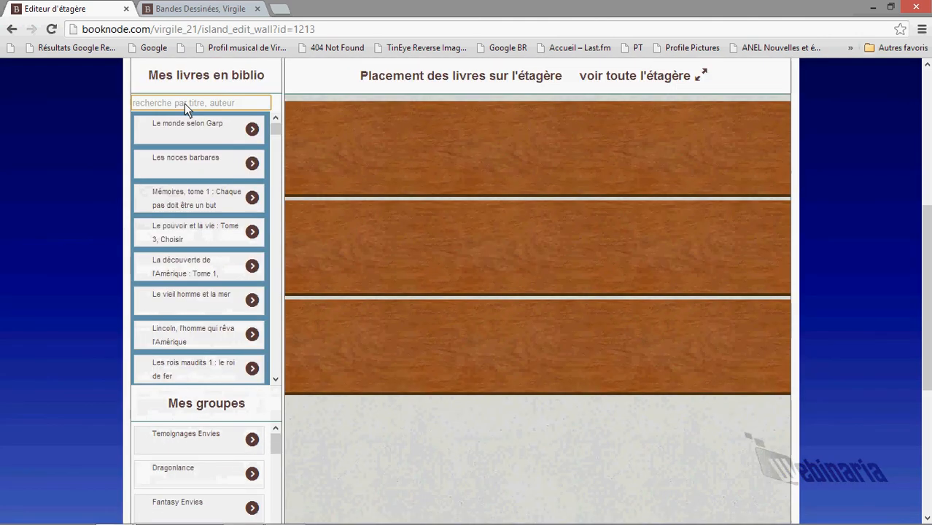
type("th")
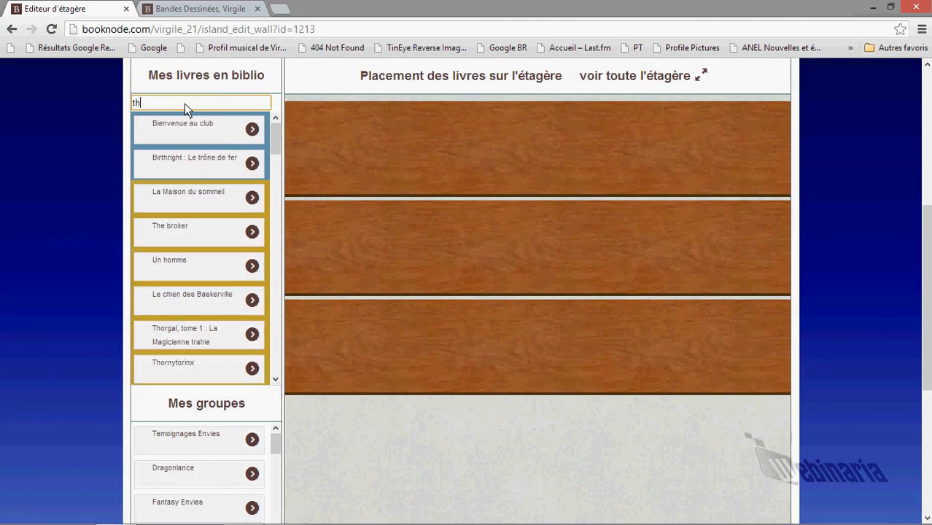
type("org")
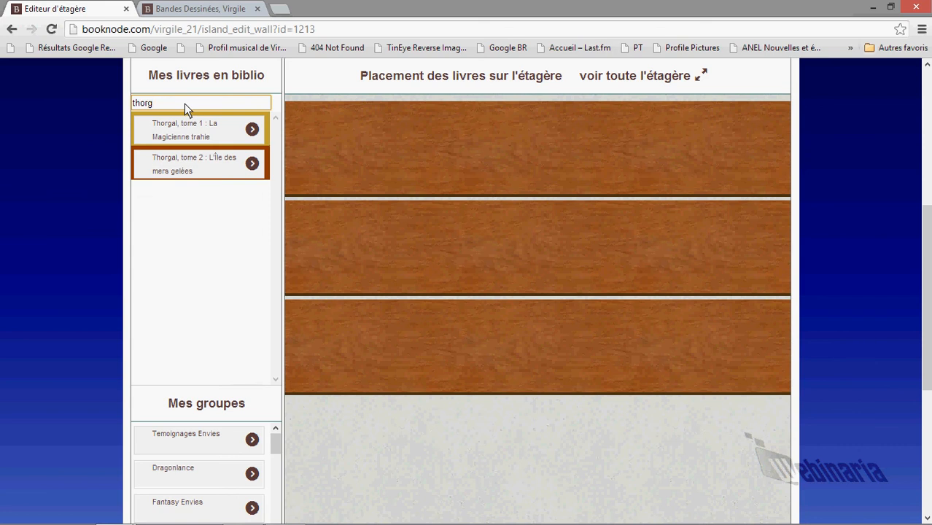
left_click(254, 133)
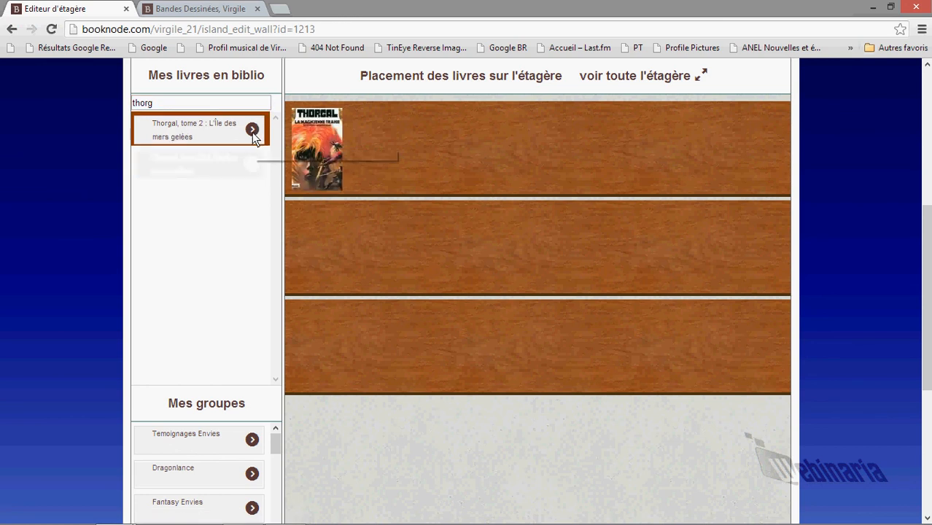
left_click(254, 132)
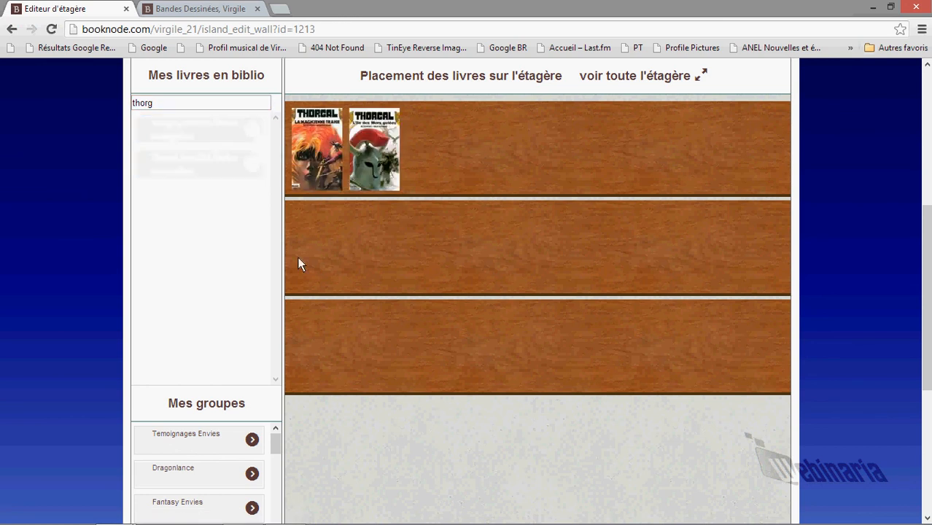
- Add the whole Temoignages Envies group of books to the shelf and look over their placement
scroll(281, 283, "up", 1)
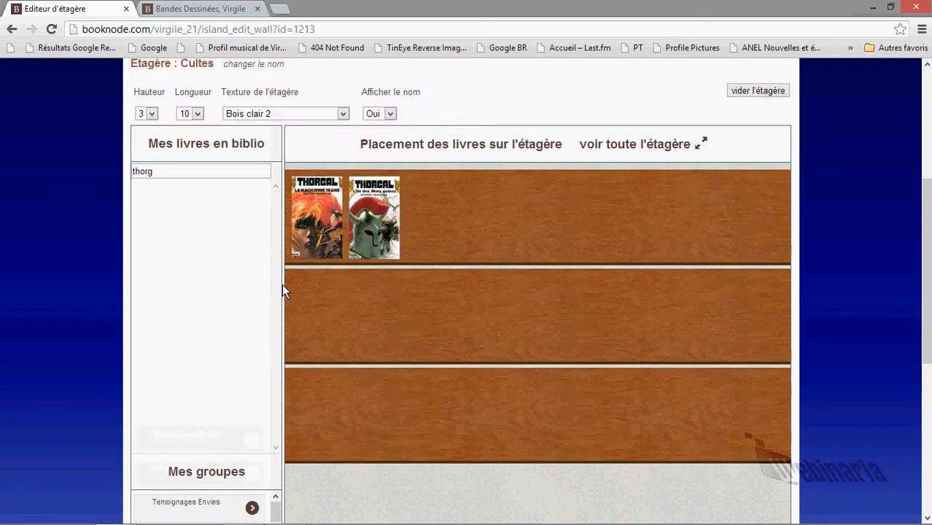
scroll(282, 284, "down", 3)
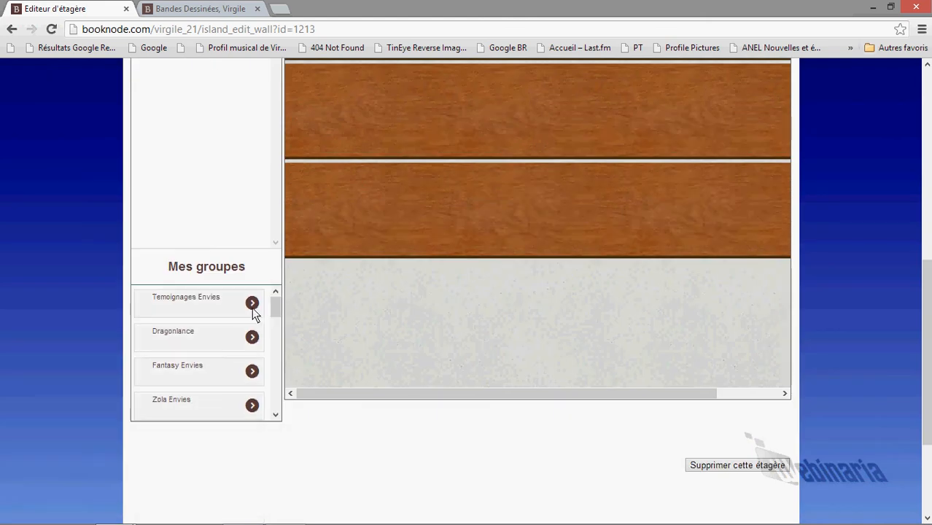
scroll(277, 285, "up", 3)
scroll(269, 281, "down", 4)
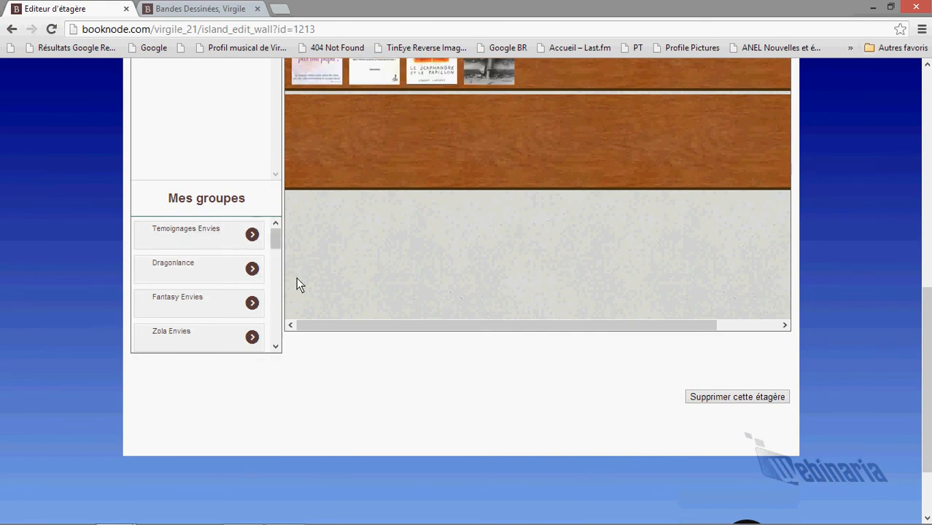
scroll(298, 285, "up", 3)
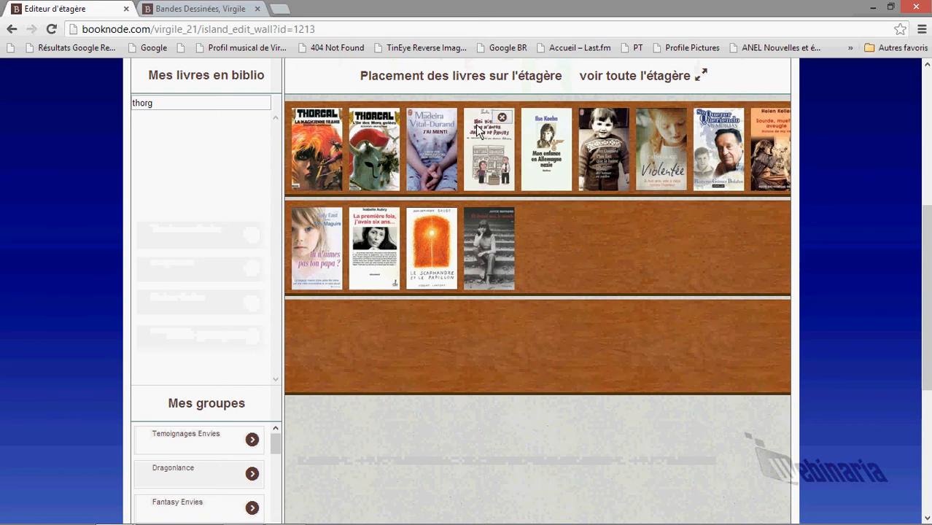
- Remove every Temoignages Envies book from the shelf's first two boards, keeping only the two Thorgal volumes
left_click(506, 120)
left_click(447, 119)
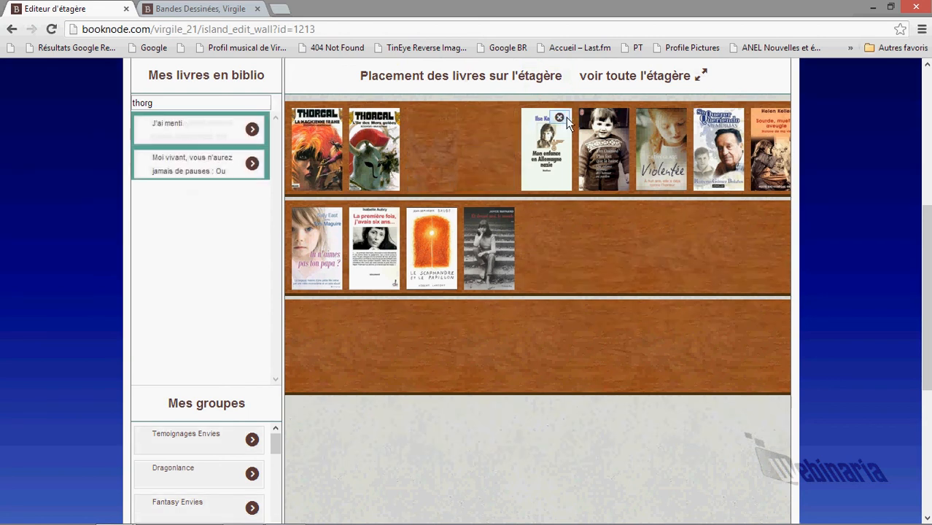
left_click(562, 119)
left_click(618, 120)
left_click(675, 118)
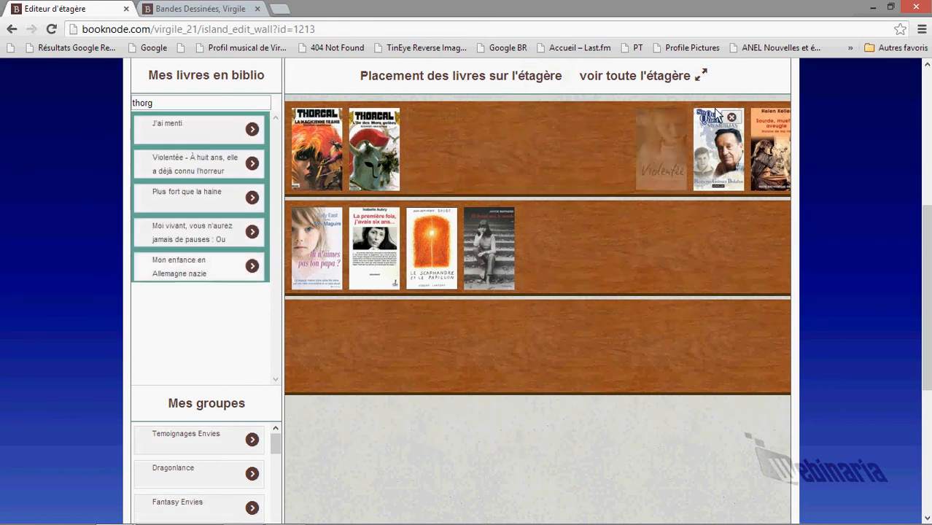
left_click(733, 118)
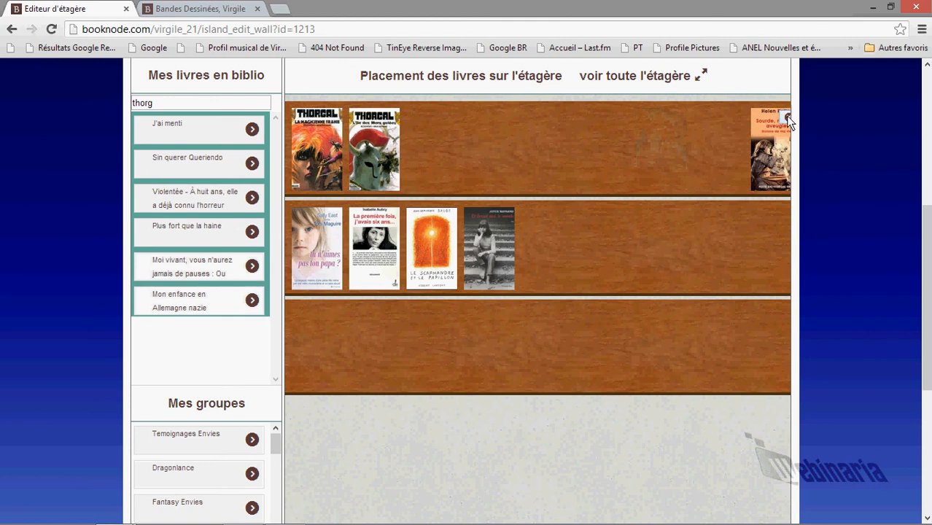
left_click(790, 119)
left_click(502, 217)
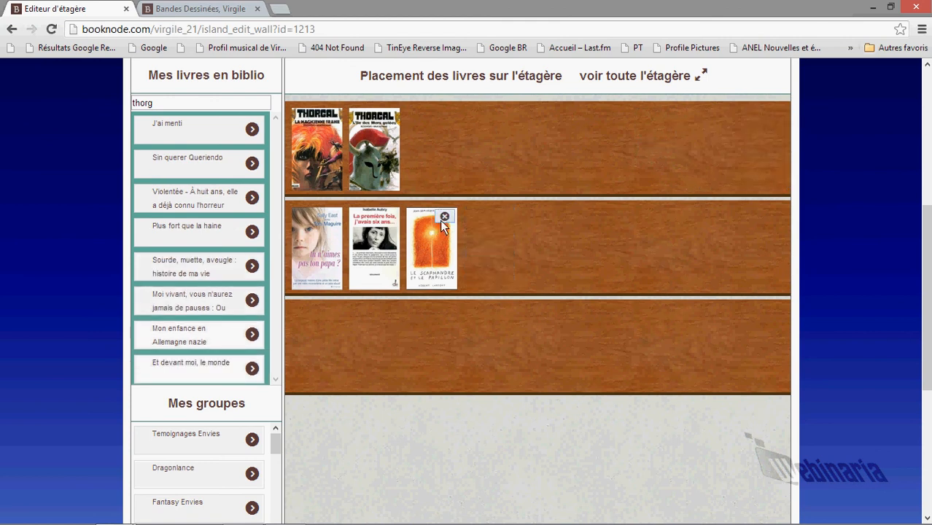
left_click(445, 217)
left_click(387, 217)
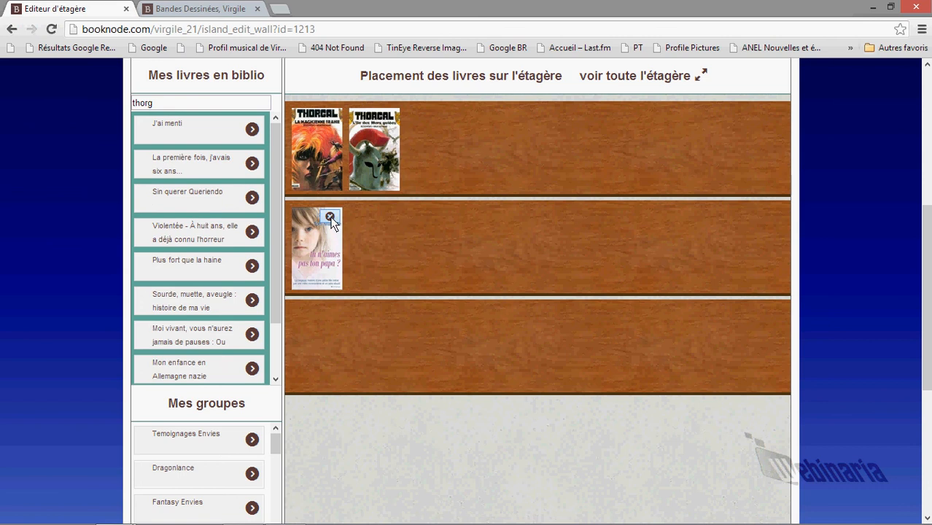
left_click(331, 217)
- Clear the "thorg" search from the library book list
scroll(210, 227, "up", 4)
scroll(197, 219, "down", 2)
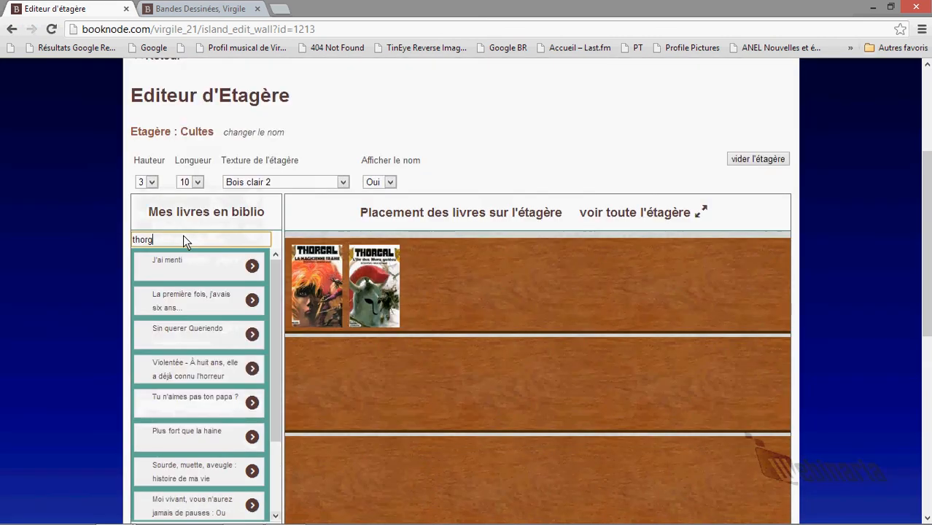
key("ctrl+a")
key("BackSpace")
scroll(274, 279, "up", 1)
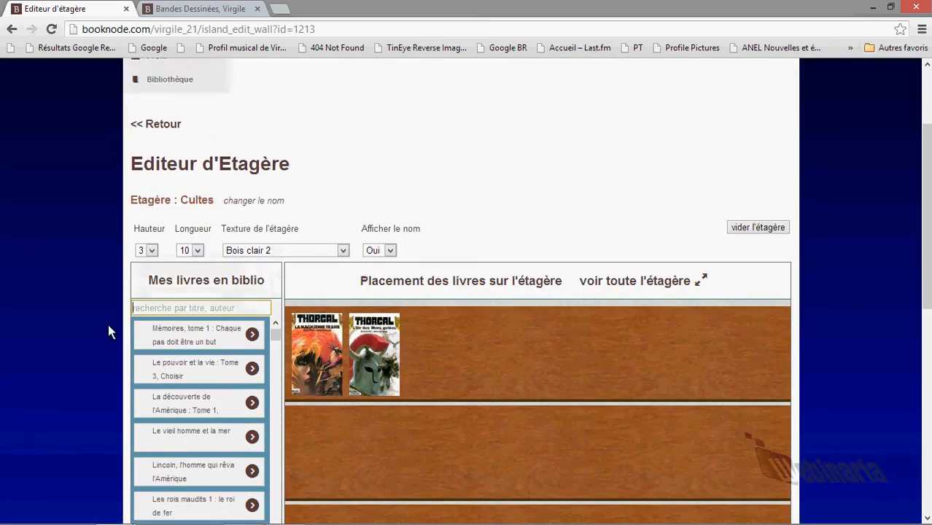
- Browse the full library book list, examining the titles and the coloured frames that group them
scroll(108, 326, "down", 1)
scroll(249, 394, "down", 2)
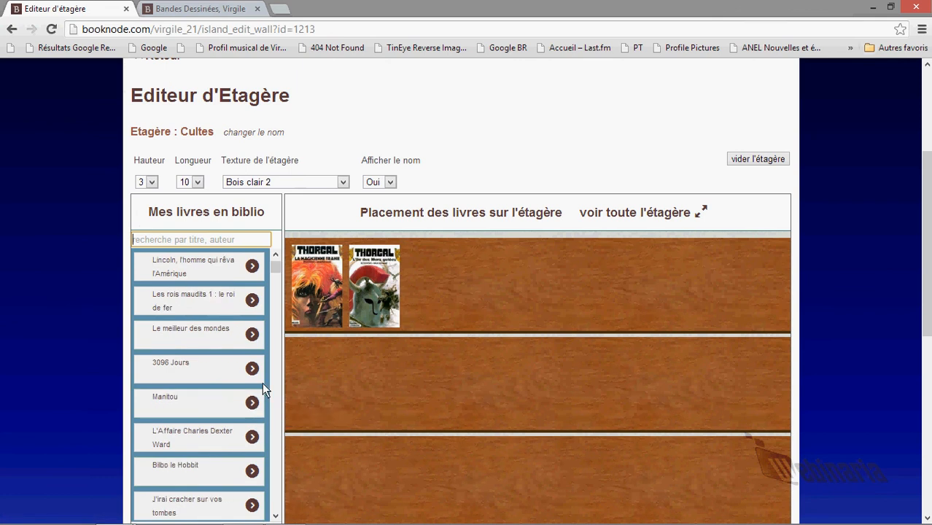
scroll(398, 394, "down", 2)
scroll(181, 302, "down", 4)
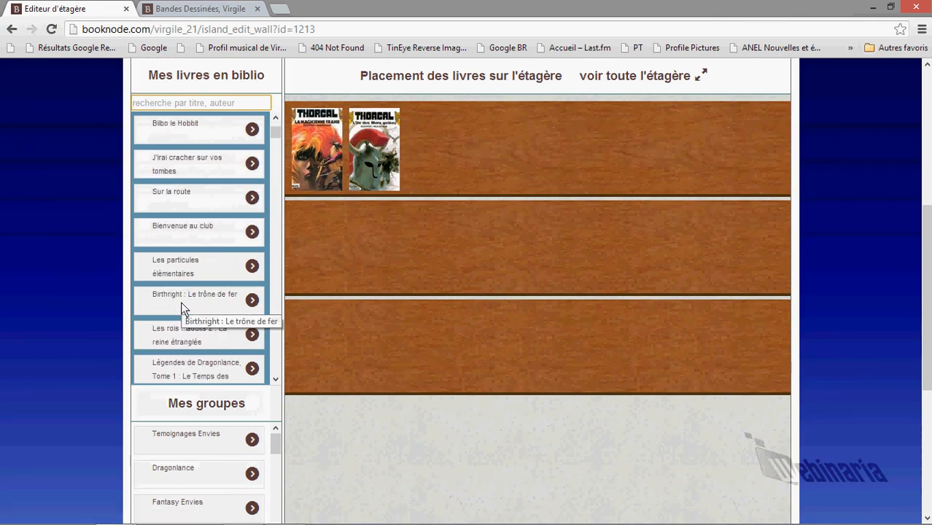
scroll(181, 301, "down", 4)
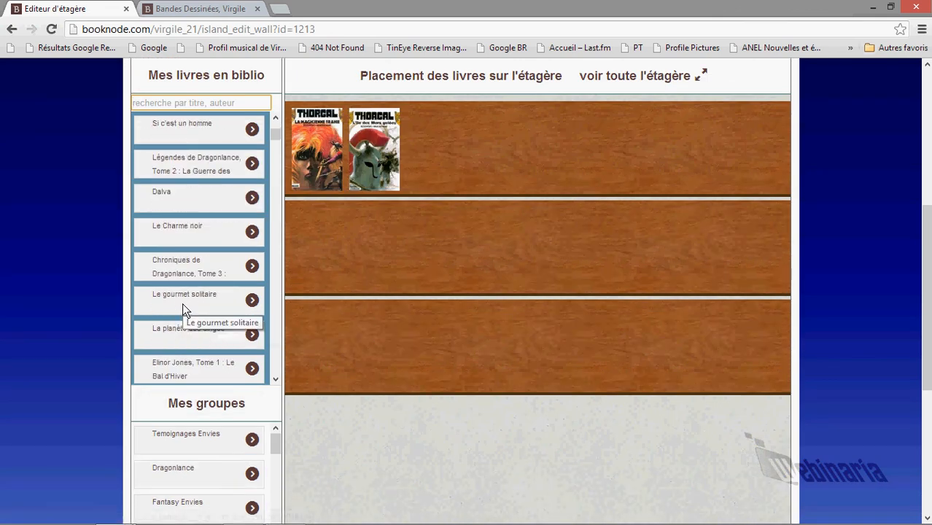
scroll(182, 309, "down", 1)
scroll(243, 323, "down", 4)
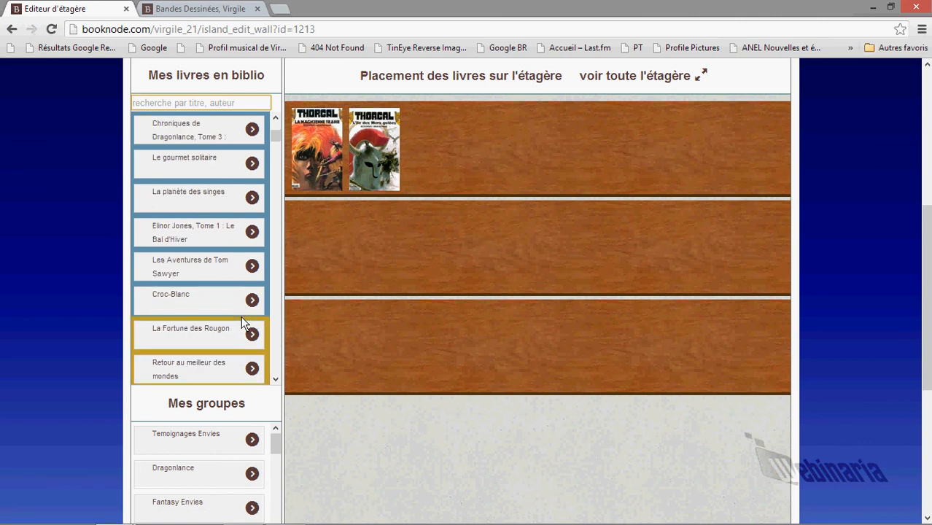
scroll(243, 323, "down", 3)
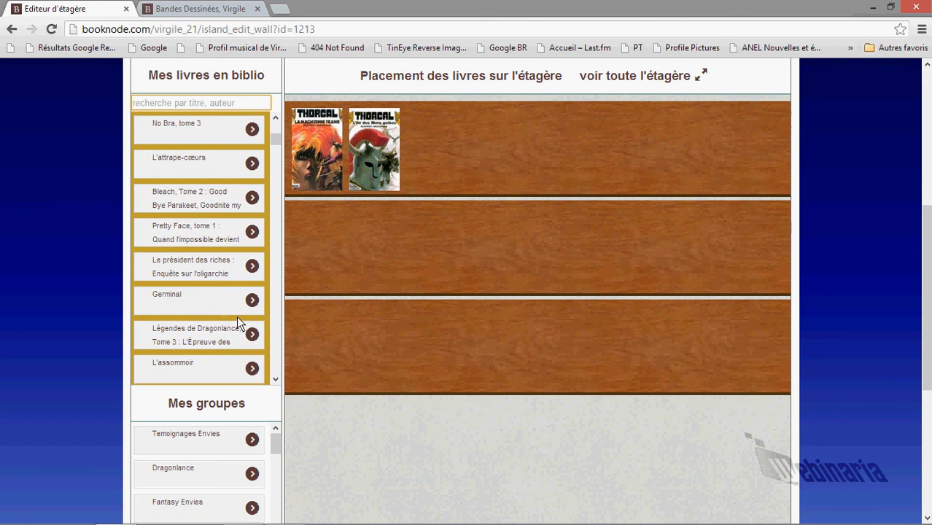
scroll(243, 324, "down", 3)
scroll(238, 321, "down", 2)
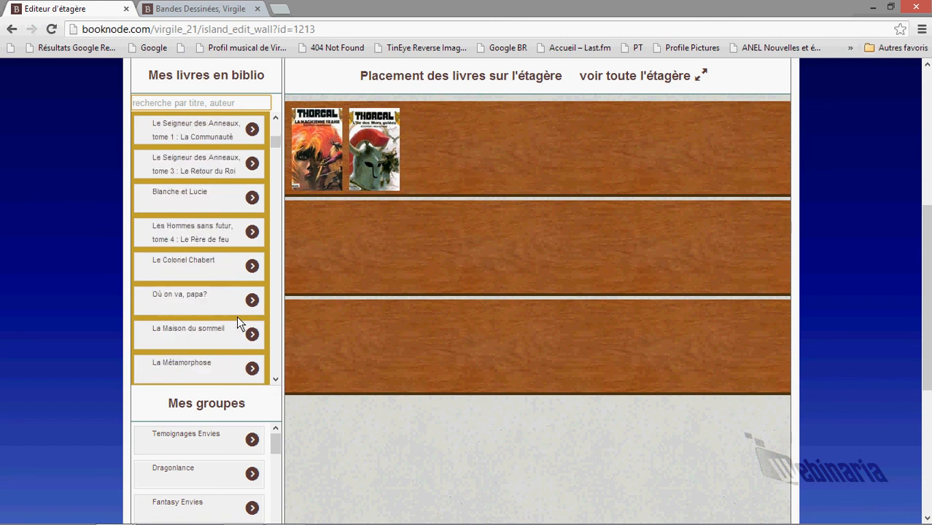
scroll(238, 321, "down", 5)
scroll(238, 321, "down", 9)
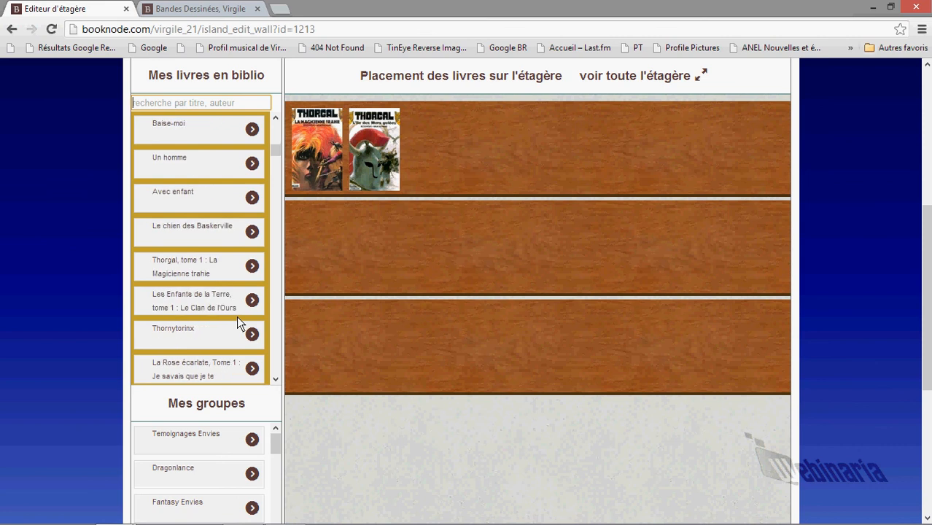
scroll(238, 321, "down", 12)
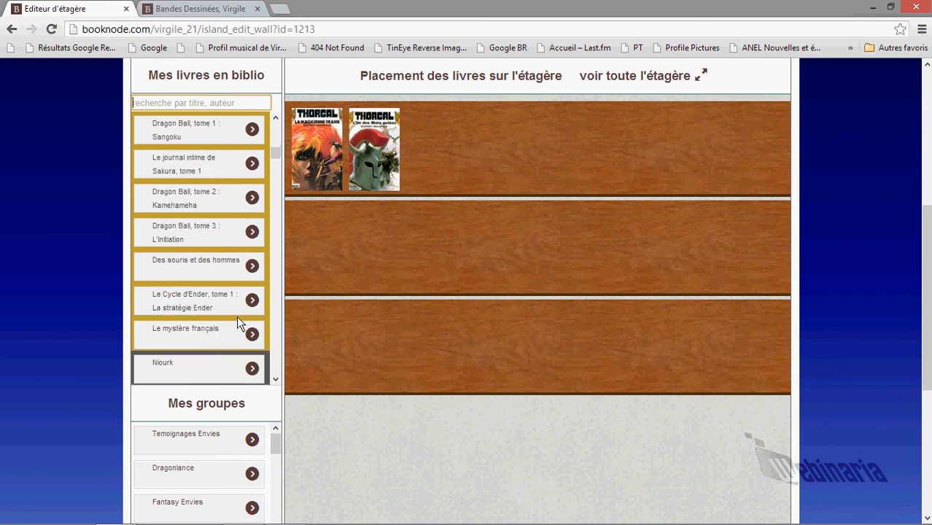
scroll(238, 318, "down", 1)
scroll(238, 321, "down", 7)
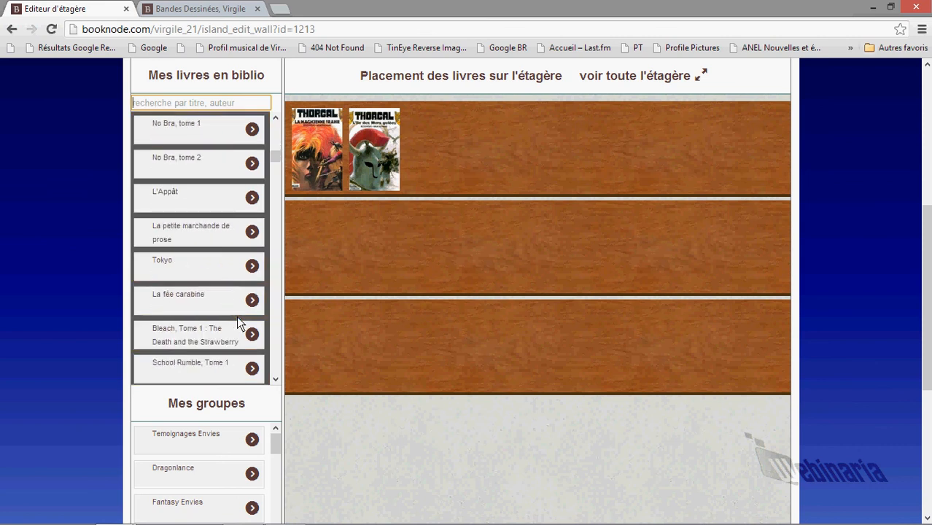
scroll(238, 321, "down", 2)
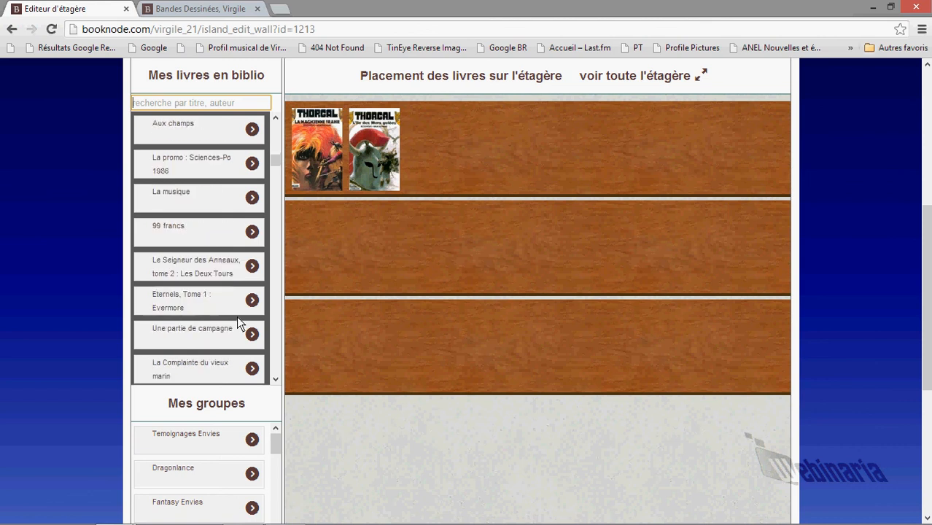
scroll(237, 324, "down", 6)
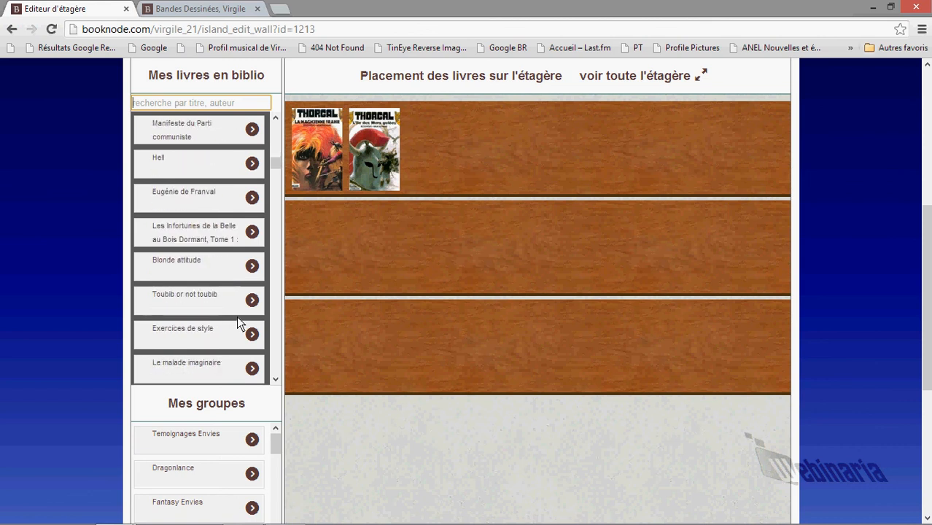
scroll(238, 323, "down", 4)
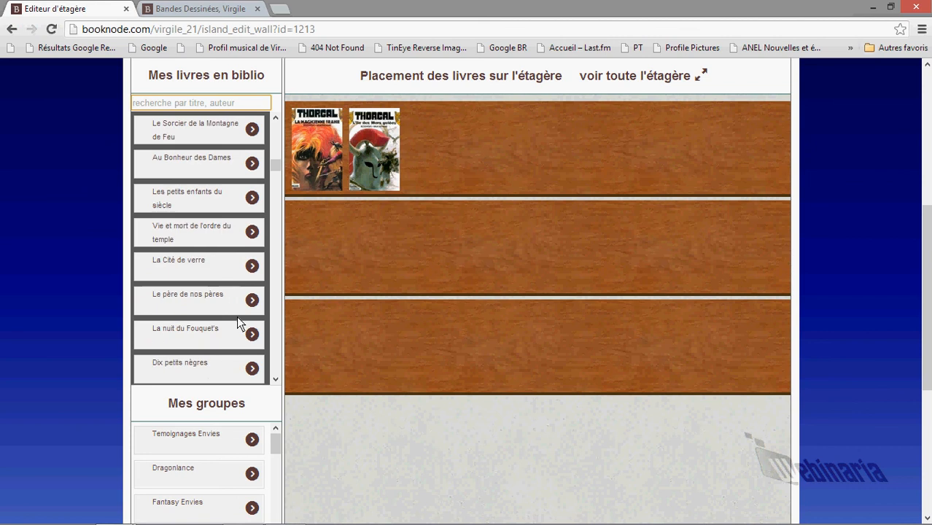
- Look further down the library book list, comparing the frame colours around successive sets of titles
scroll(237, 323, "down", 7)
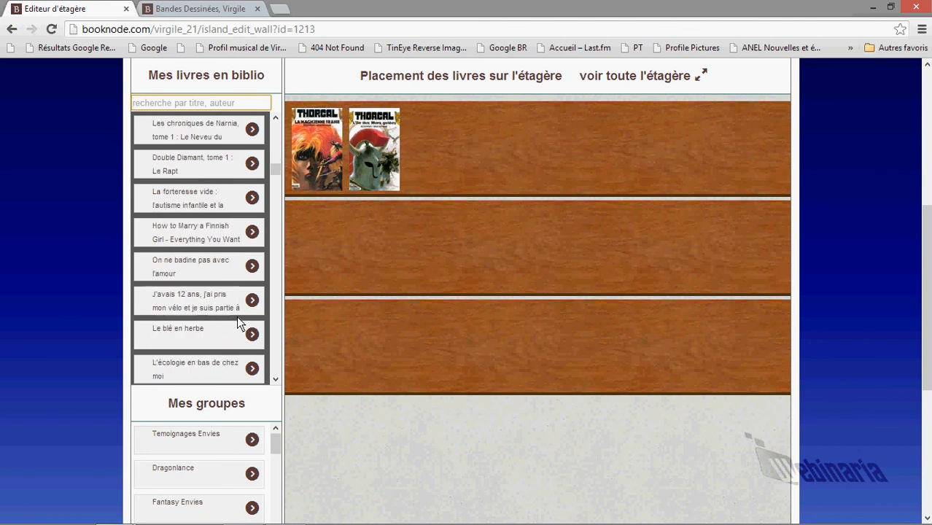
scroll(238, 323, "down", 3)
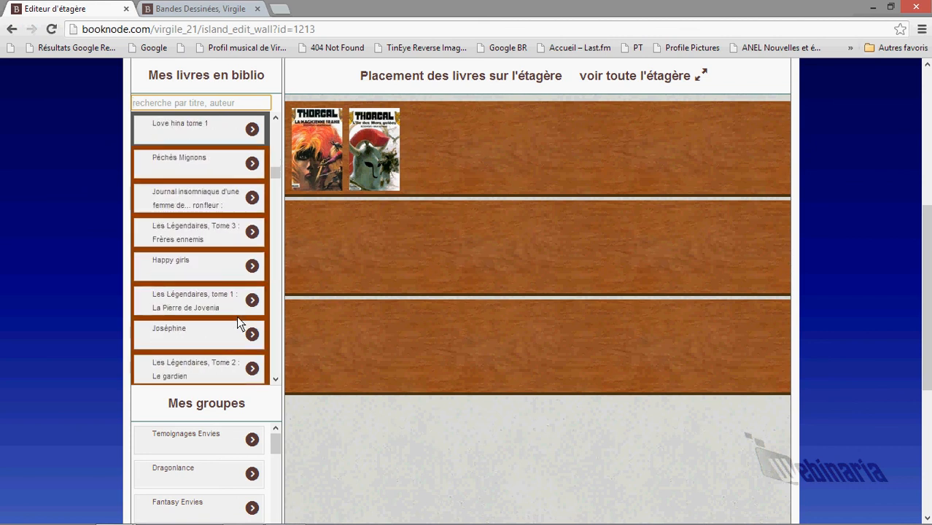
scroll(236, 311, "down", 3)
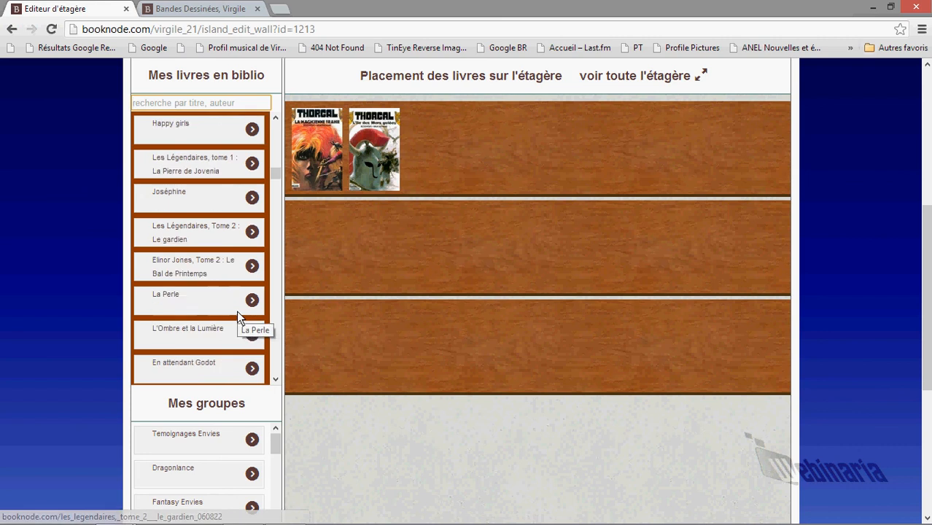
scroll(236, 311, "down", 6)
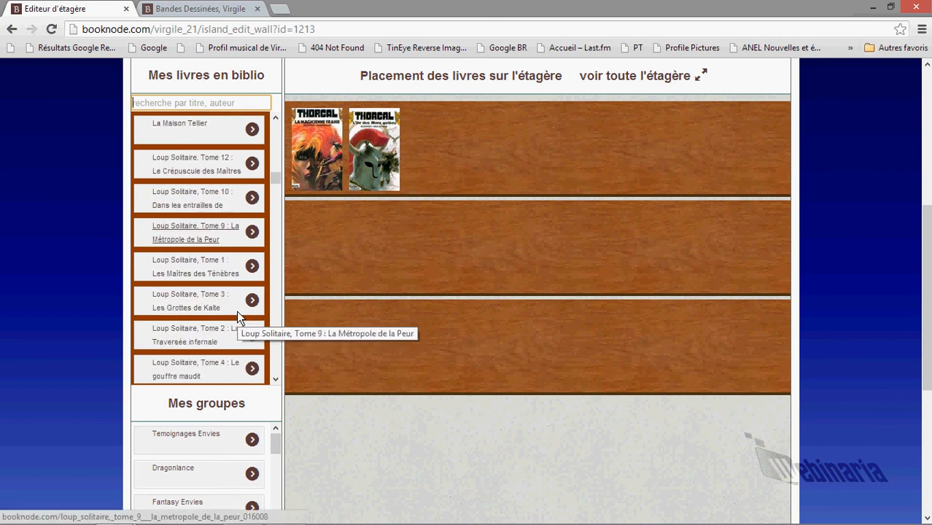
scroll(236, 311, "down", 10)
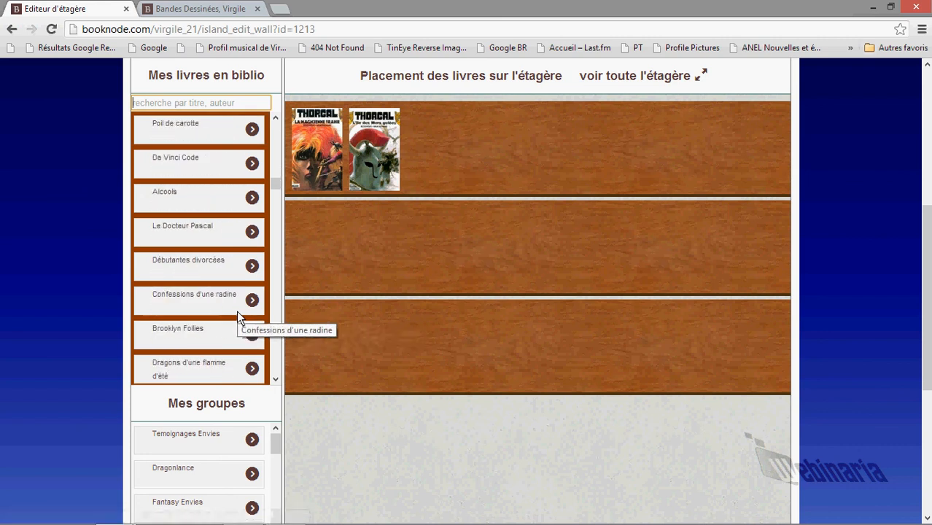
scroll(237, 311, "down", 8)
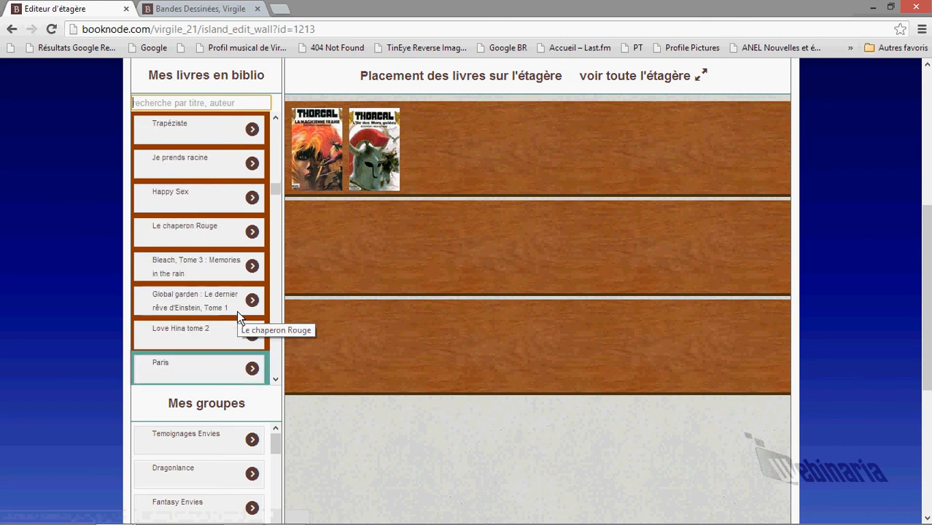
scroll(236, 311, "up", 15)
scroll(450, 312, "up", 2)
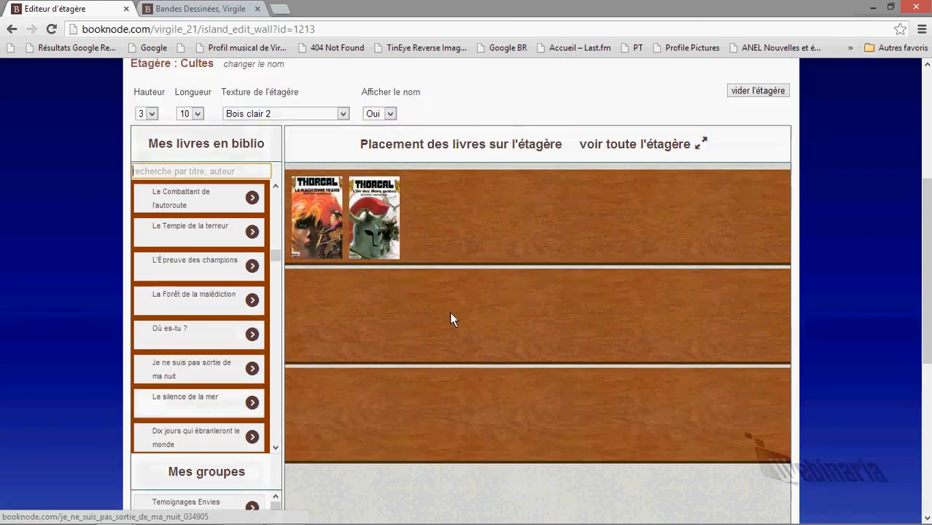
- Set the height of the Cultes shelf to 2 boards
scroll(430, 323, "down", 2)
scroll(431, 323, "up", 3)
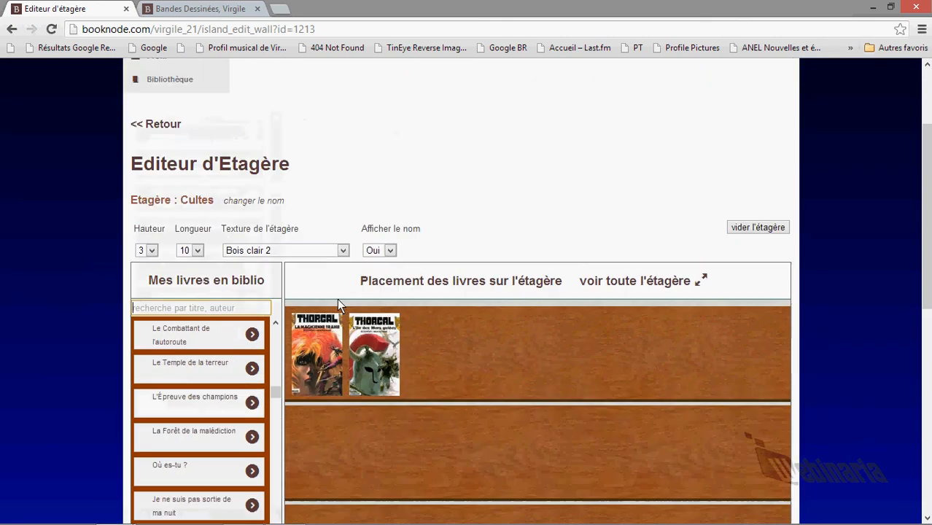
left_click(151, 251)
left_click(143, 264)
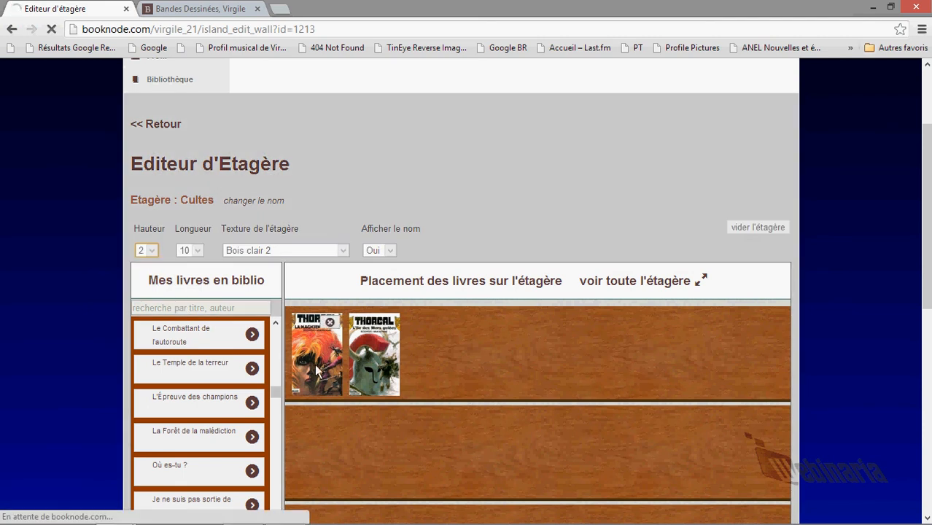
- Place the two Thorgal volumes one above the other in the fourth column, one on each board
scroll(375, 346, "down", 2)
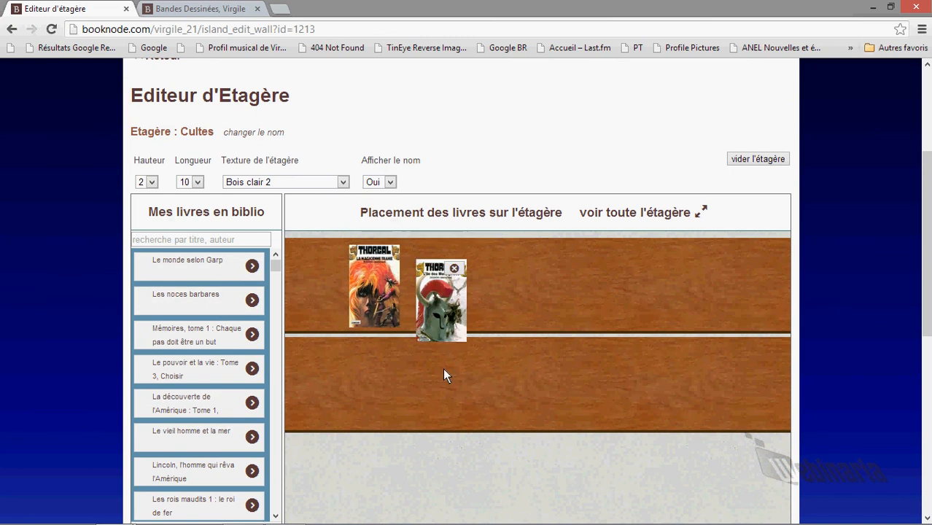
left_click_drag(357, 315, 472, 325)
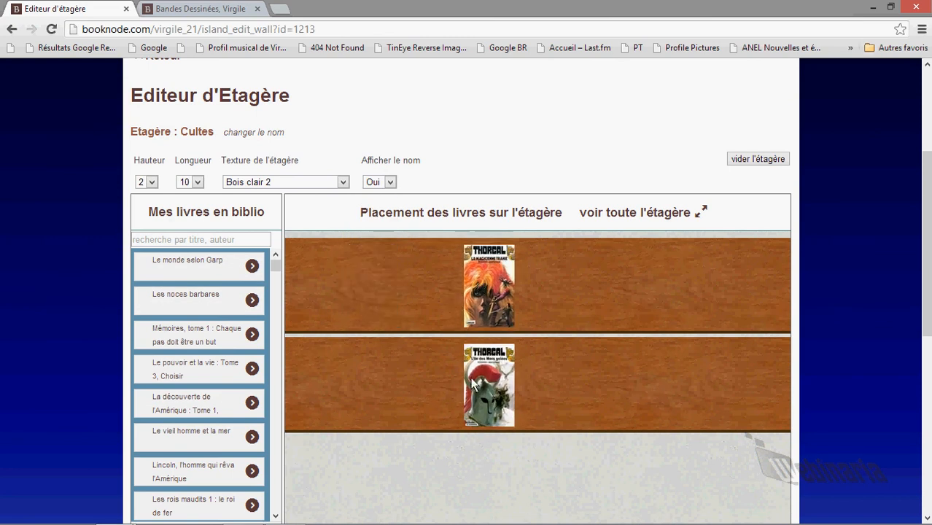
left_click_drag(484, 401, 496, 398)
left_click_drag(490, 308, 470, 303)
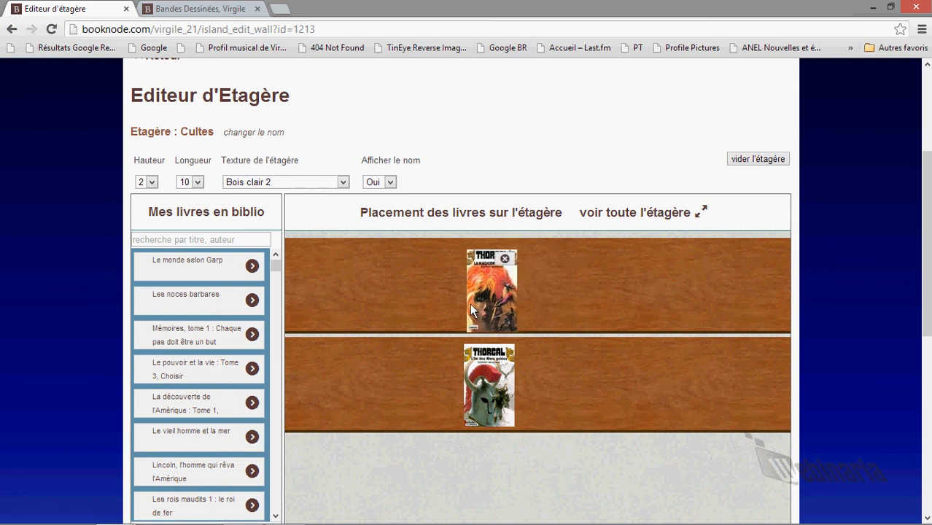
- Rename the Cultes shelf as Thorgal
left_click(247, 134)
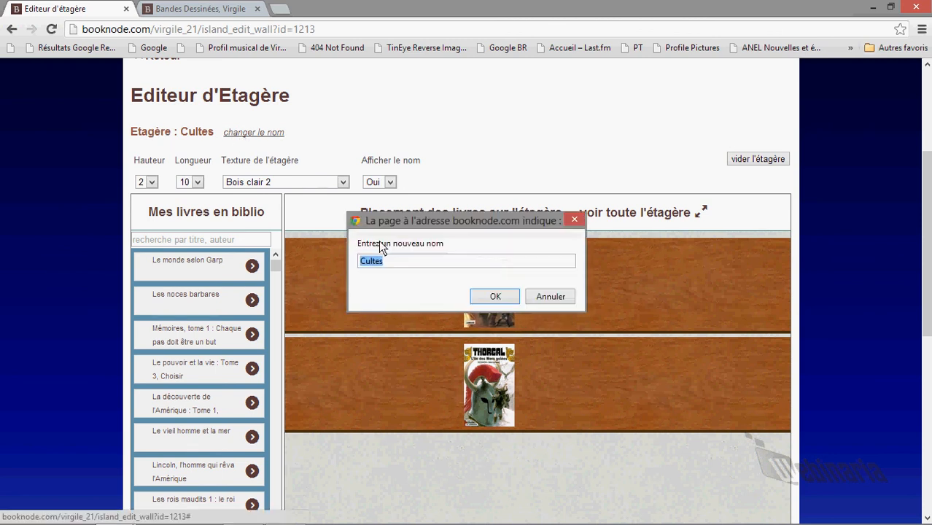
type("Thorgal")
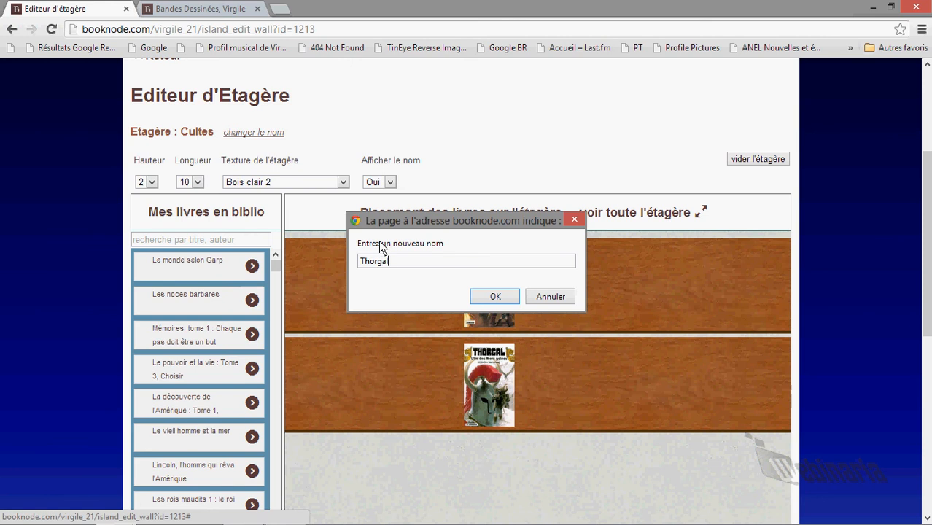
left_click(499, 298)
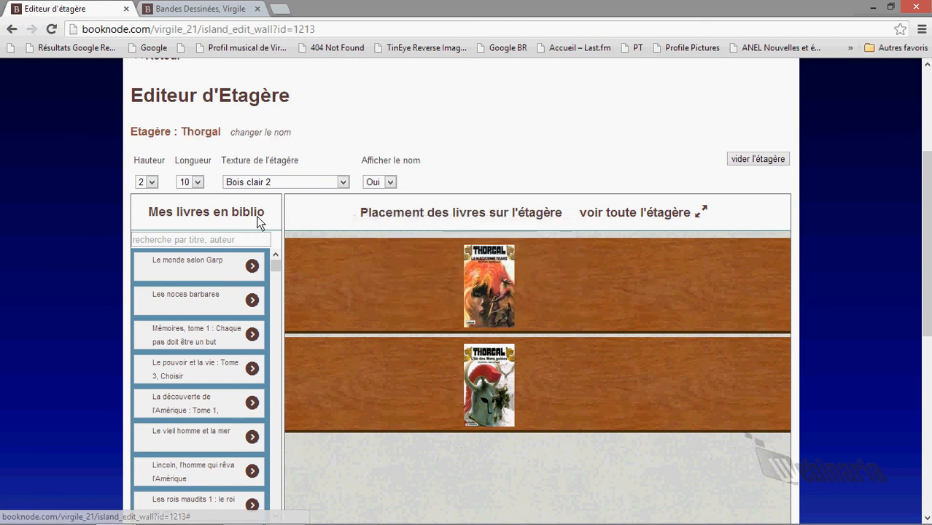
- Set the shelf's length to 3 and move both Thorgal volumes to the middle of their boards
left_click(197, 183)
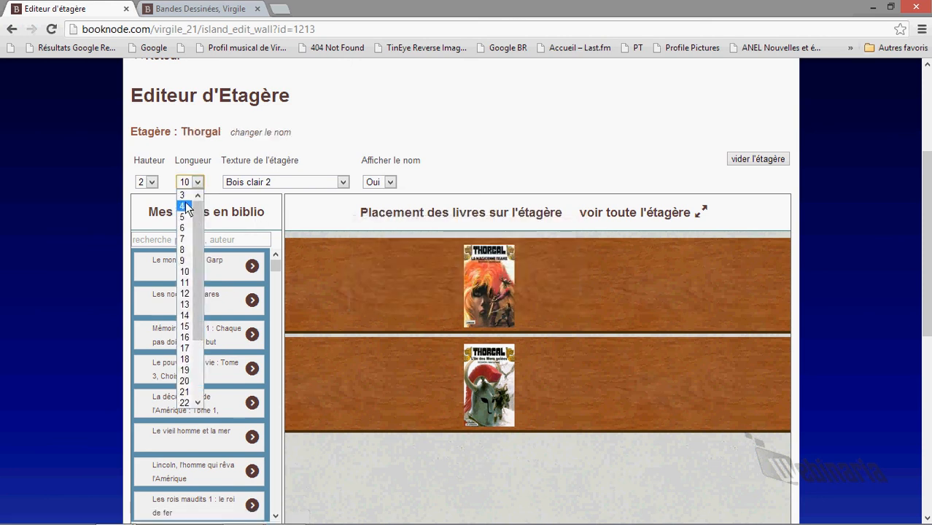
left_click(183, 195)
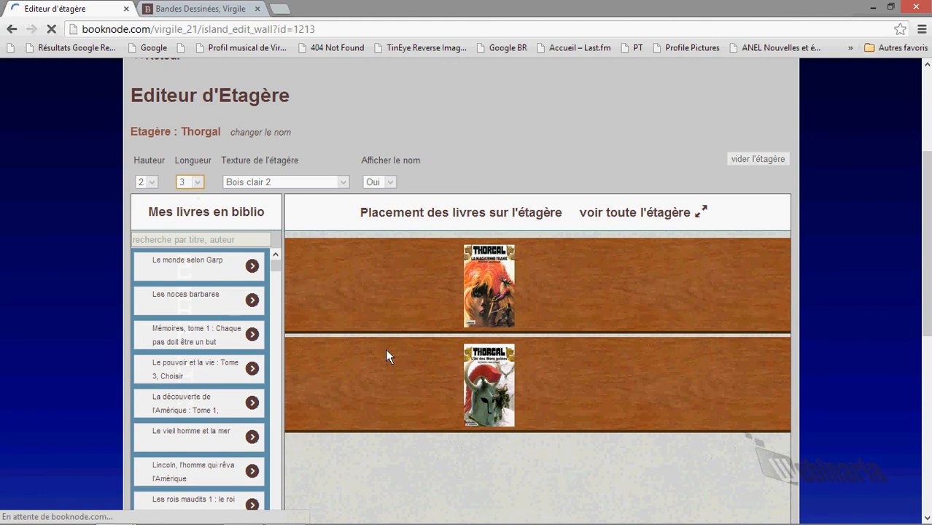
scroll(385, 348, "down", 3)
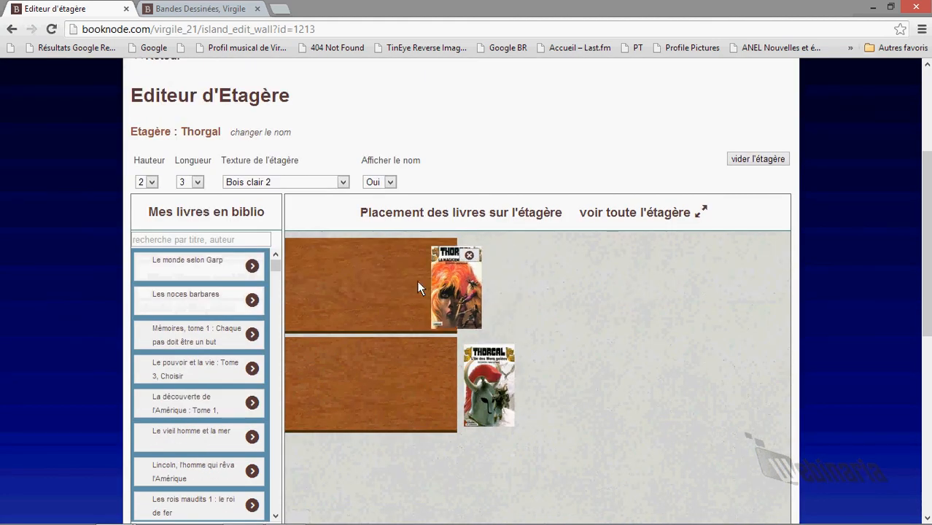
left_click_drag(438, 288, 395, 297)
left_click_drag(485, 385, 382, 385)
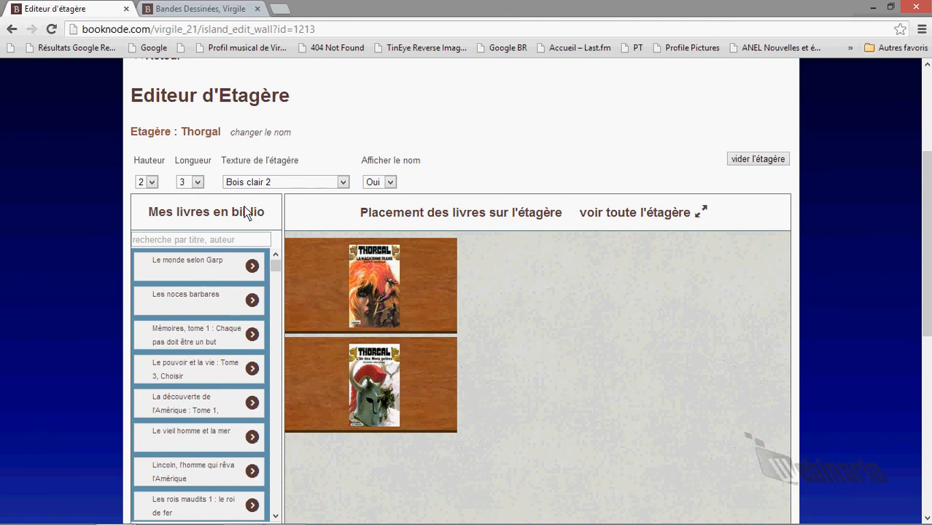
- Reload the Bandes Dessinées island's 3D view and walk towards the Thorgal shelf to examine its name sign and books
scroll(312, 290, "down", 4)
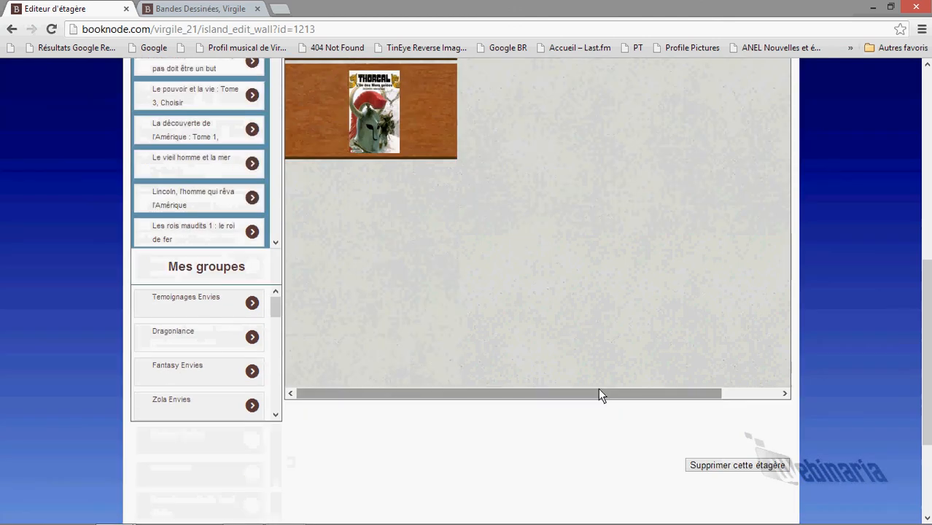
scroll(600, 390, "up", 5)
left_click(166, 8)
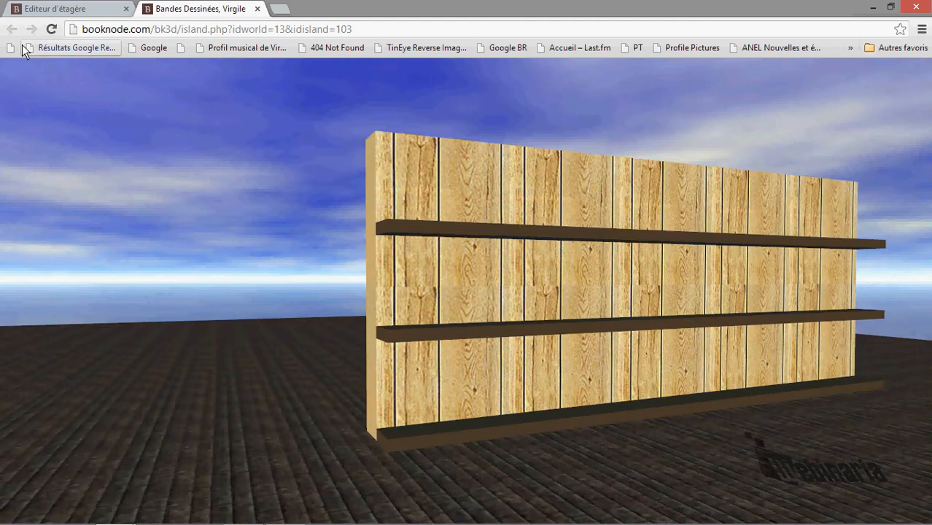
left_click(51, 29)
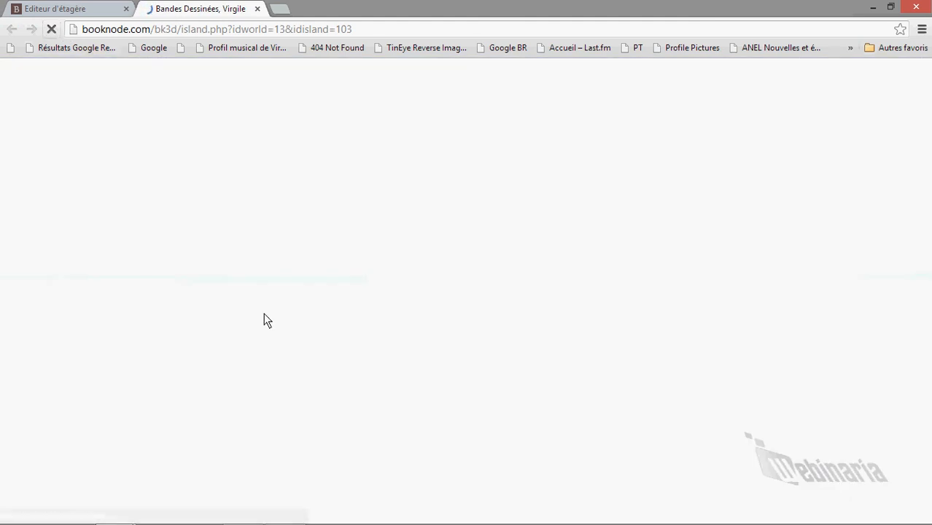
key("Left")
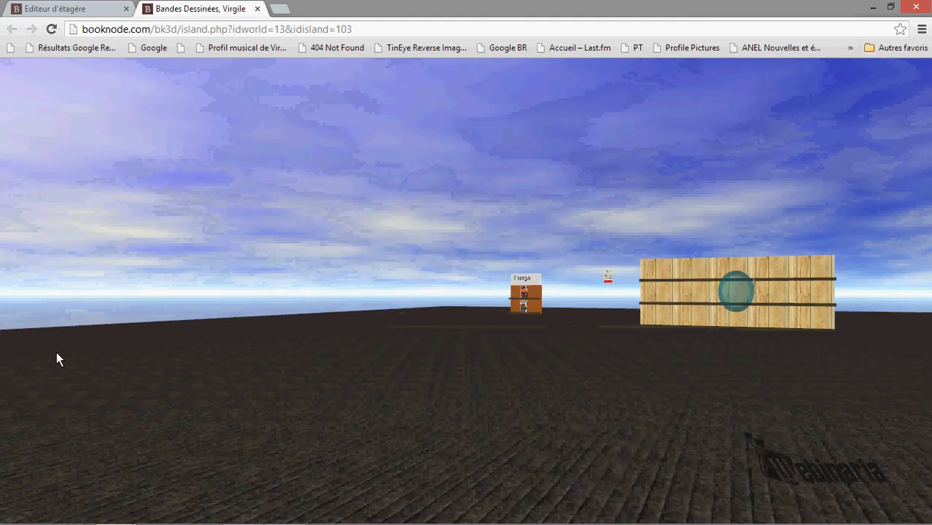
key("Up")
key("Up")
left_click_drag(916, 510, 620, 387)
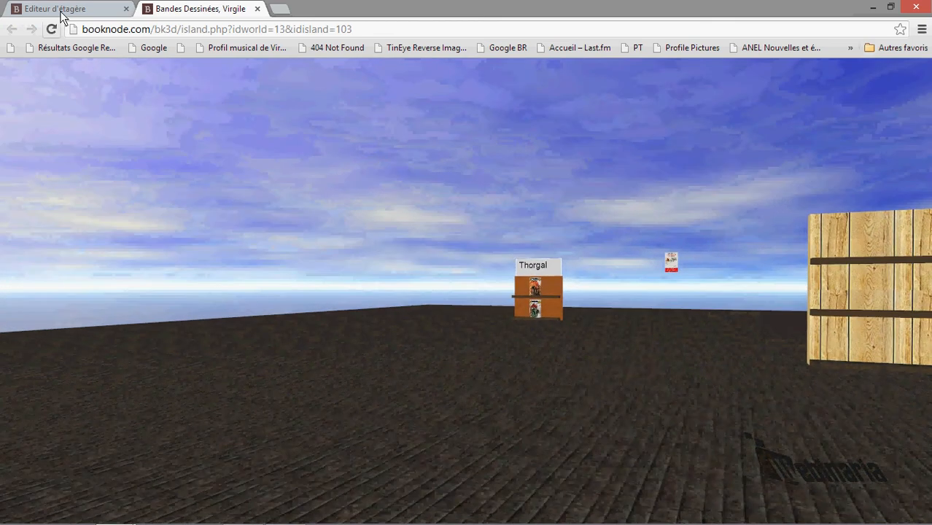
left_click(62, 10)
scroll(615, 314, "down", 2)
left_click(200, 9)
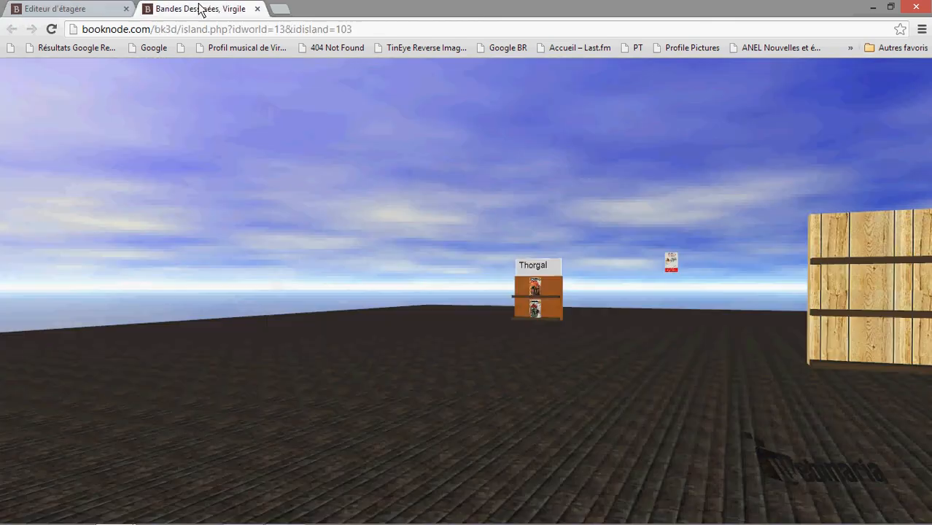
key("Up")
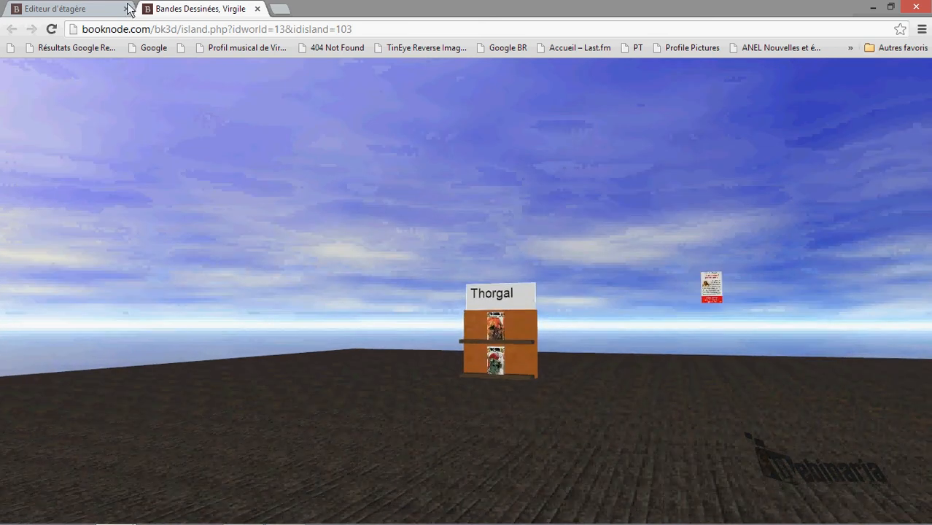
- Return to the shelf editor and remove the stray book "J'ai commencé par un verre" lying outside the Thorgal shelf
left_click(81, 9)
scroll(780, 307, "down", 3)
scroll(748, 300, "up", 1)
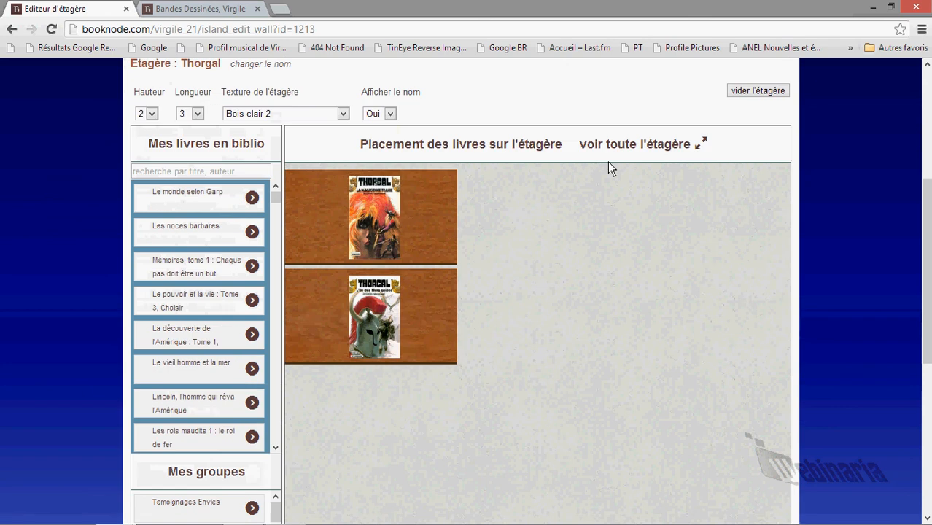
scroll(853, 277, "up", 2)
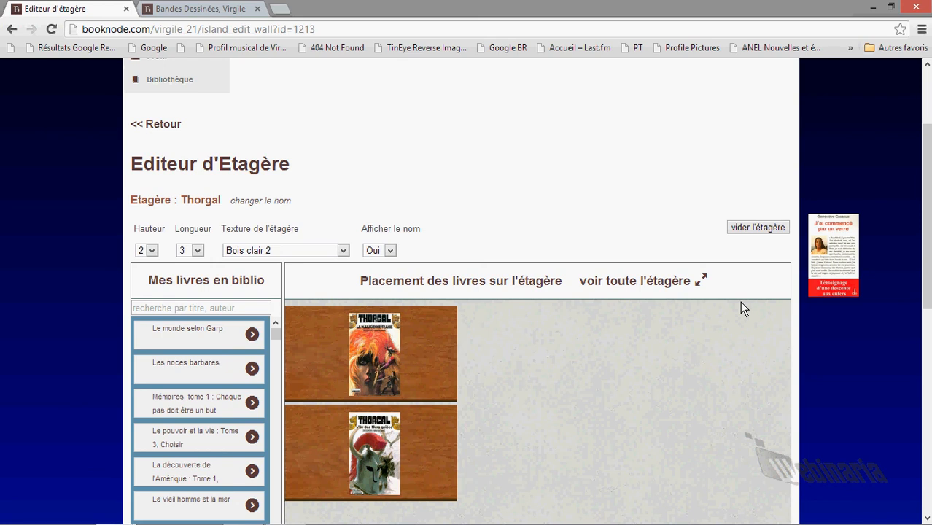
mouse_move(852, 230)
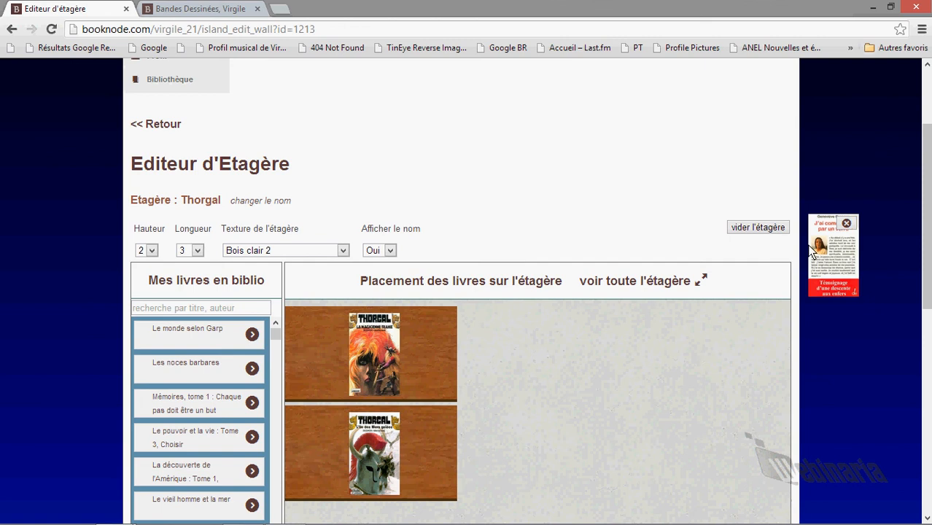
left_click(847, 225)
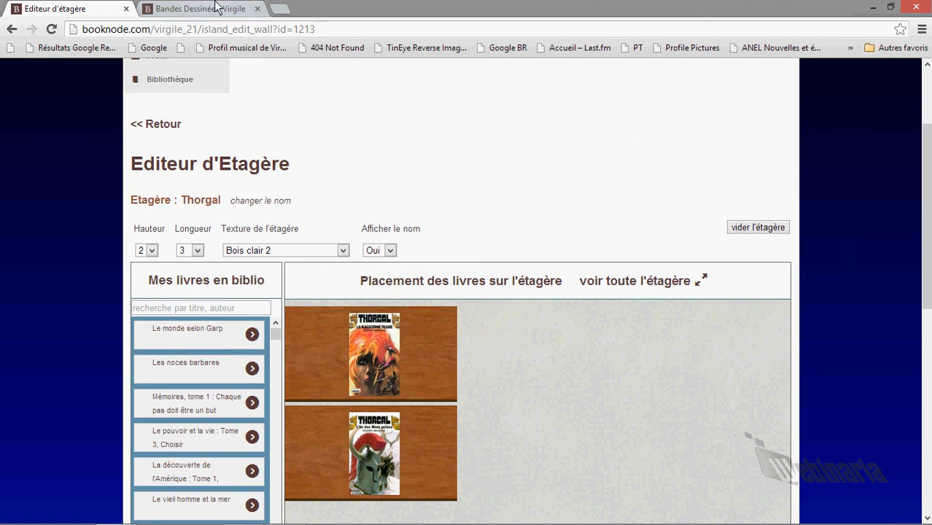
- Reload the 3D island, approach the Thorgal shelf to check the area beside it, and return to the shelf editor
left_click(217, 9)
left_click(52, 29)
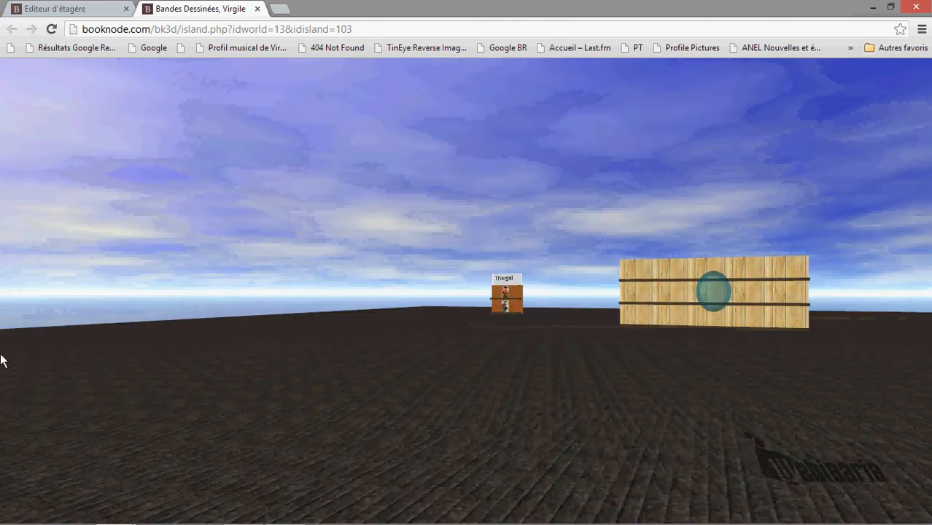
key("Up")
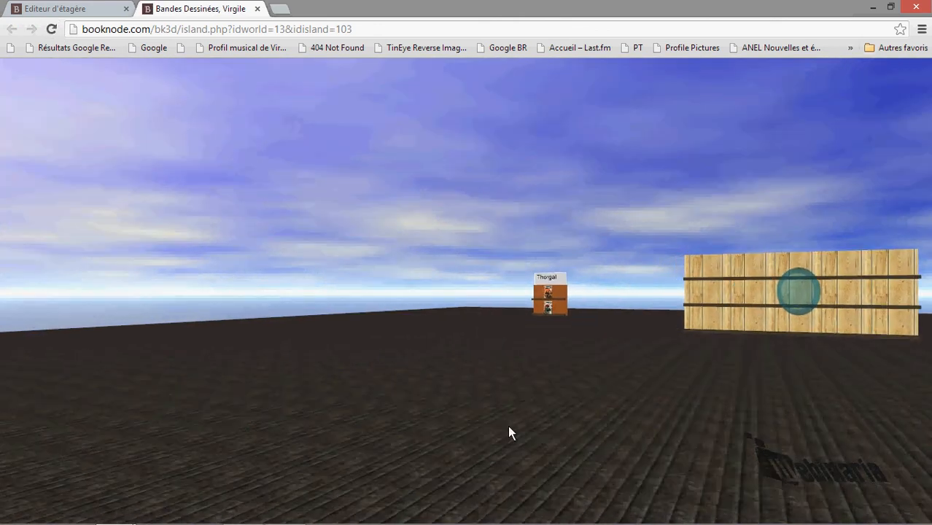
key("Up")
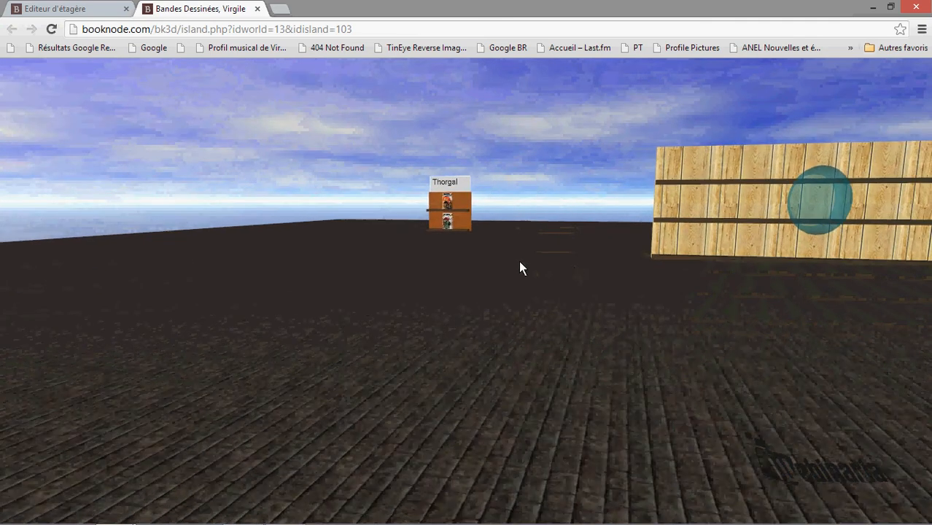
key("Up")
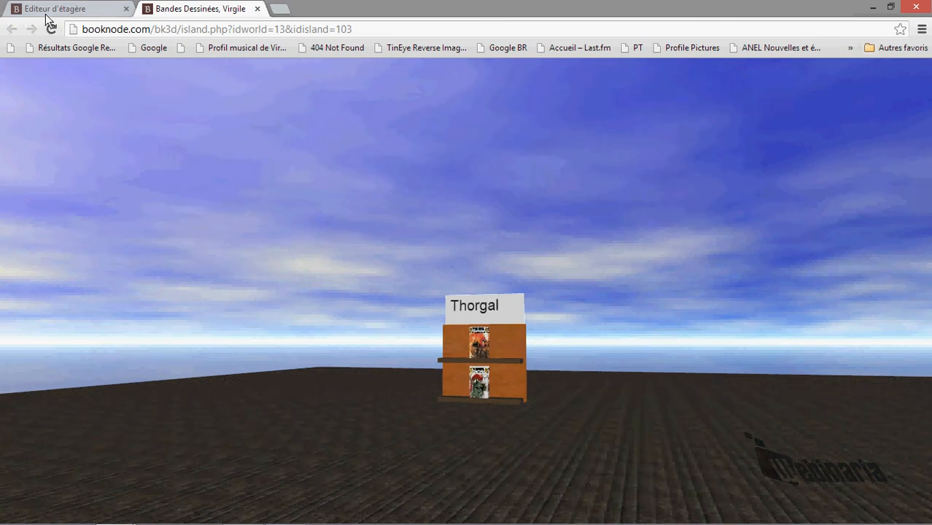
left_click(51, 9)
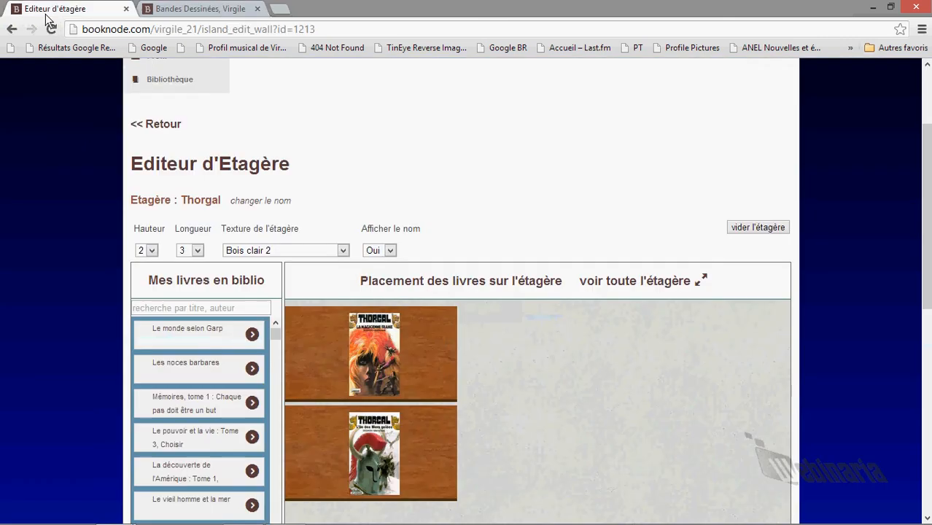
- Return to the Bandes Dessinées island layout and reopen the Thorgal shelf to review its settings and book placement
left_click(154, 124)
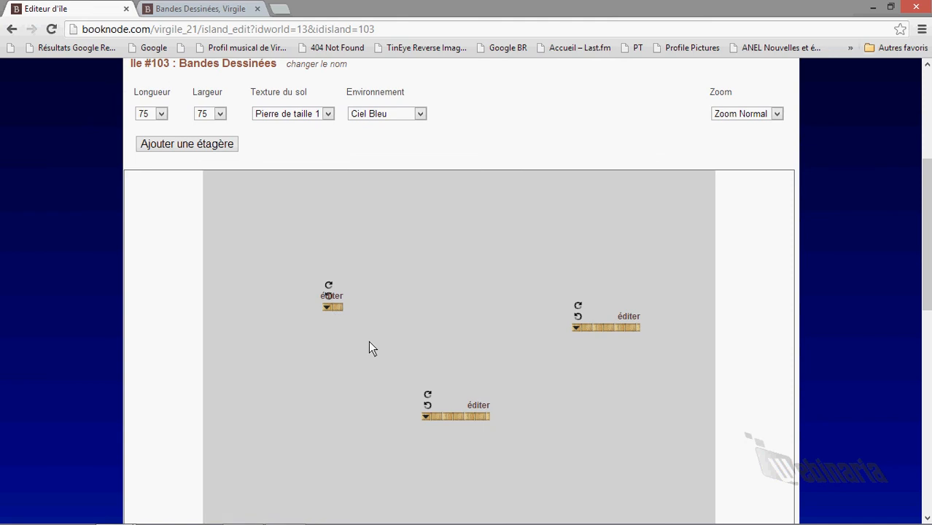
left_click(339, 296)
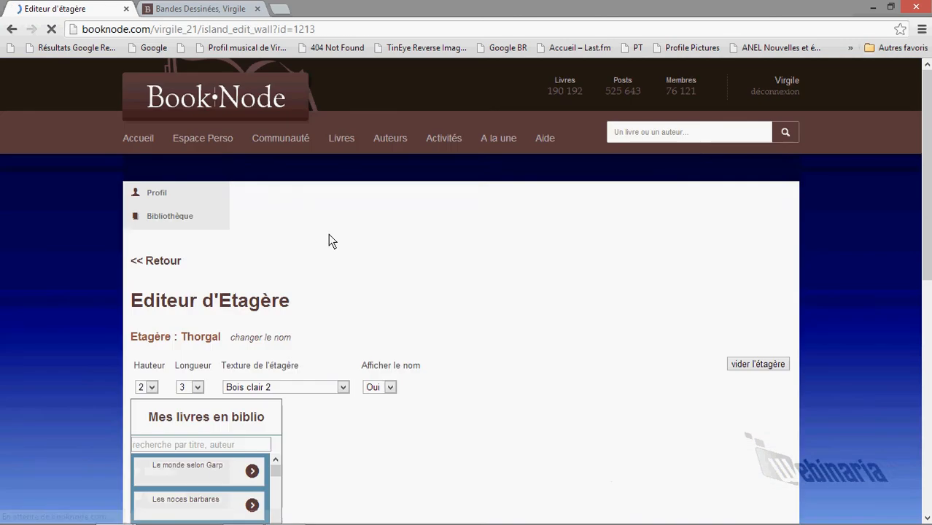
scroll(574, 394, "up", 2)
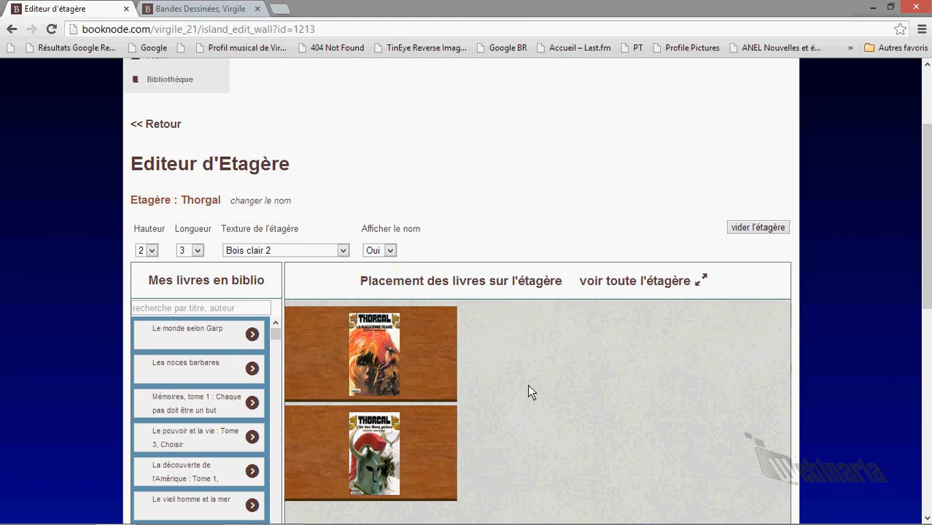
scroll(531, 392, "down", 1)
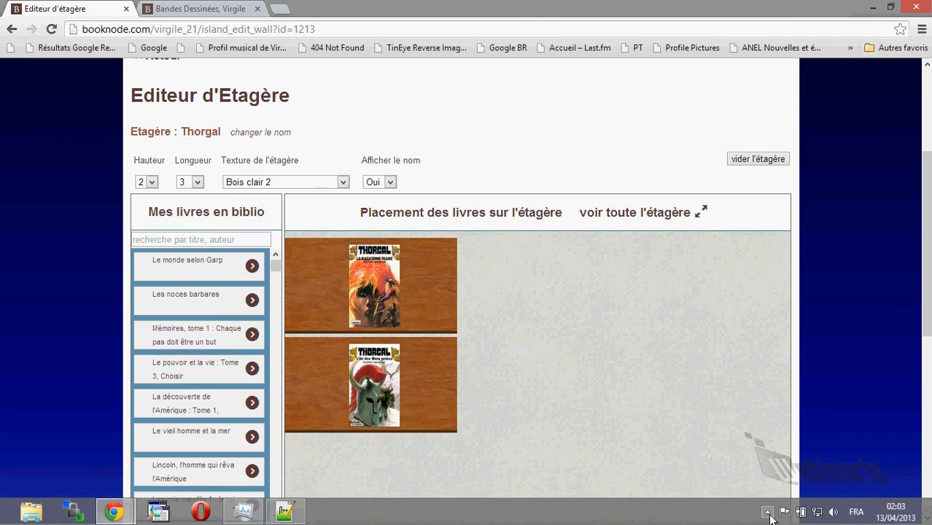
left_click(768, 513)
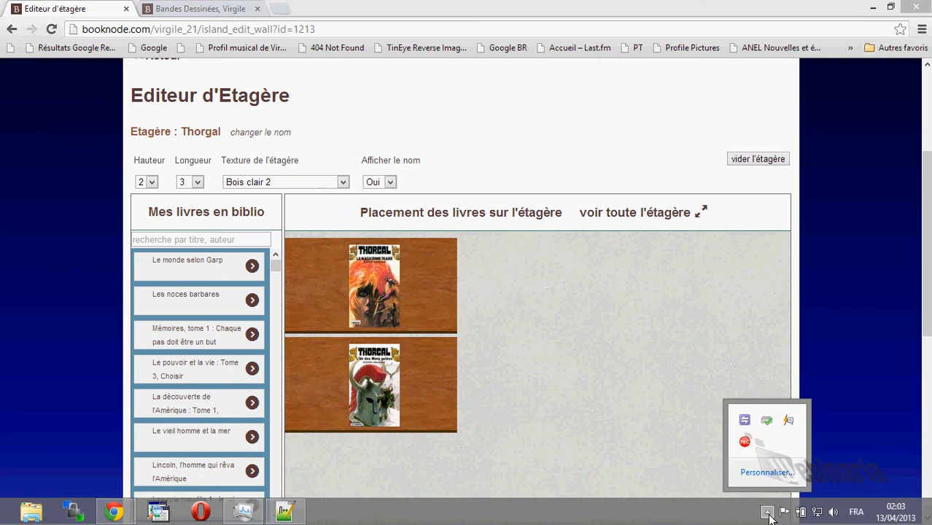
right_click(744, 442)
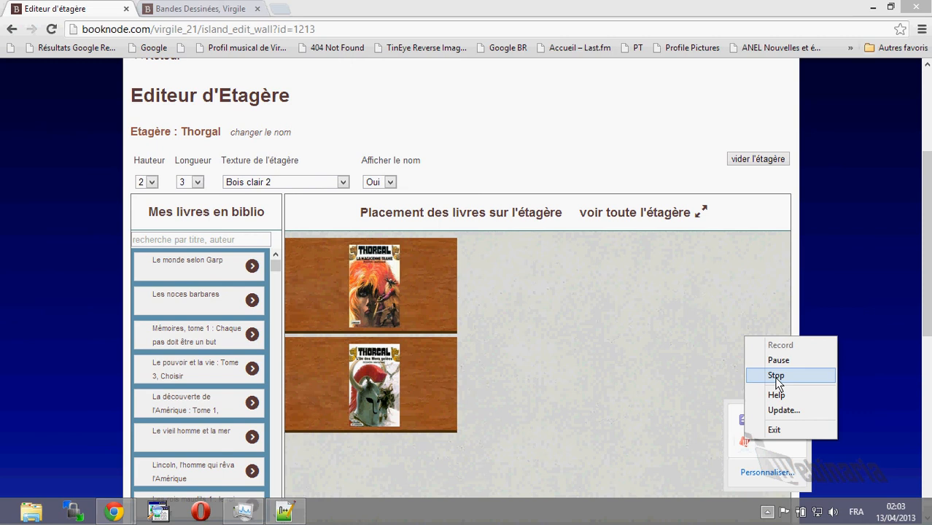